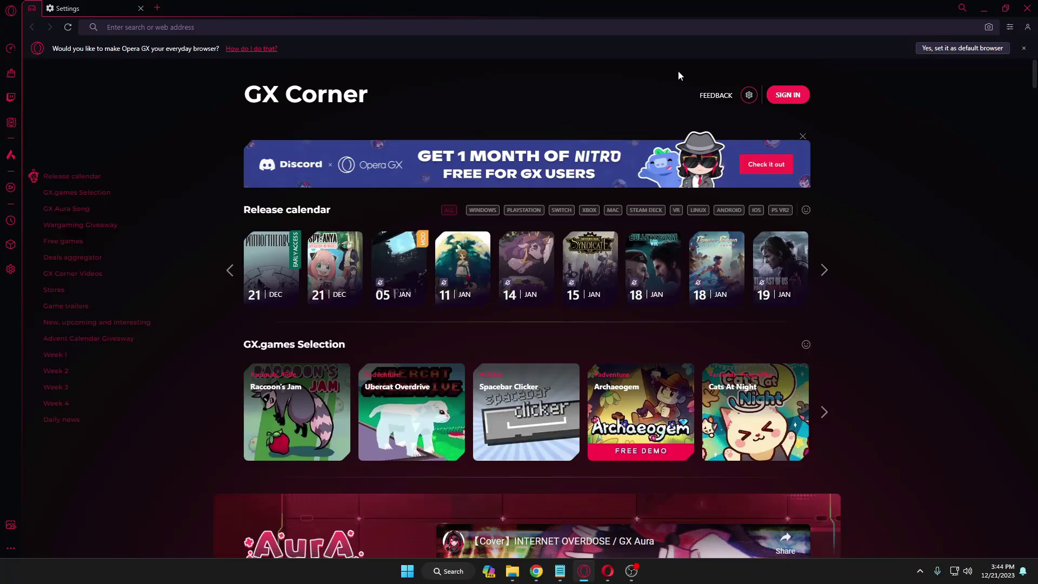
# Open Resource Monitor from Task Manager's performance view to examine the processes with network activity
pyautogui.rightClick(408, 571)
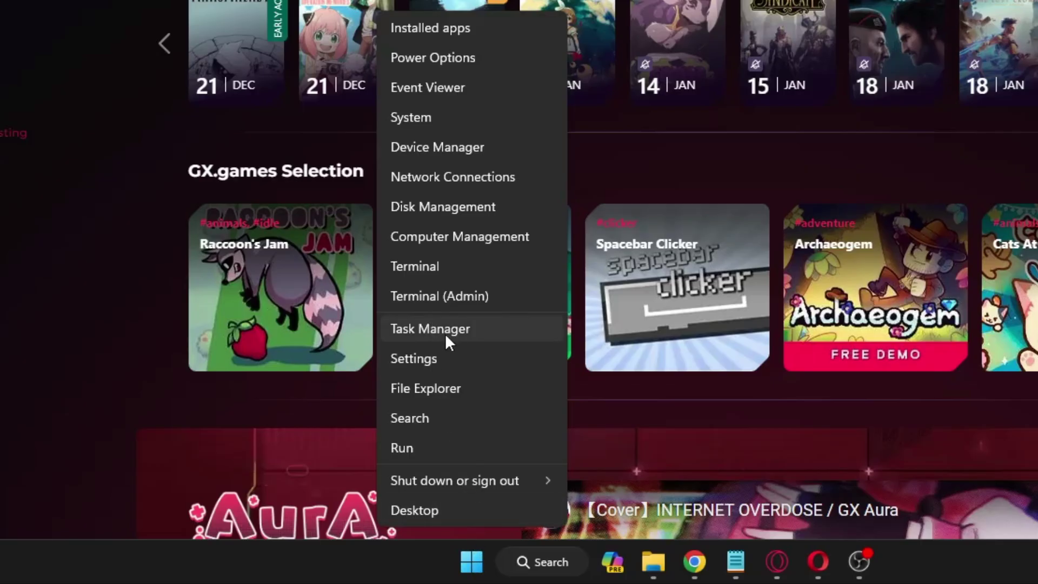
pyautogui.click(447, 331)
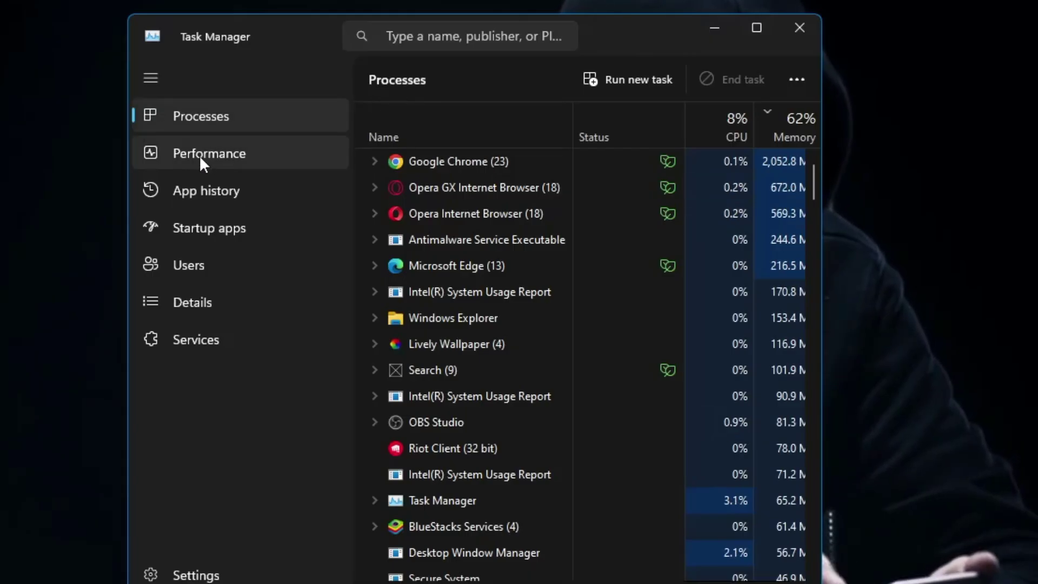
pyautogui.click(200, 159)
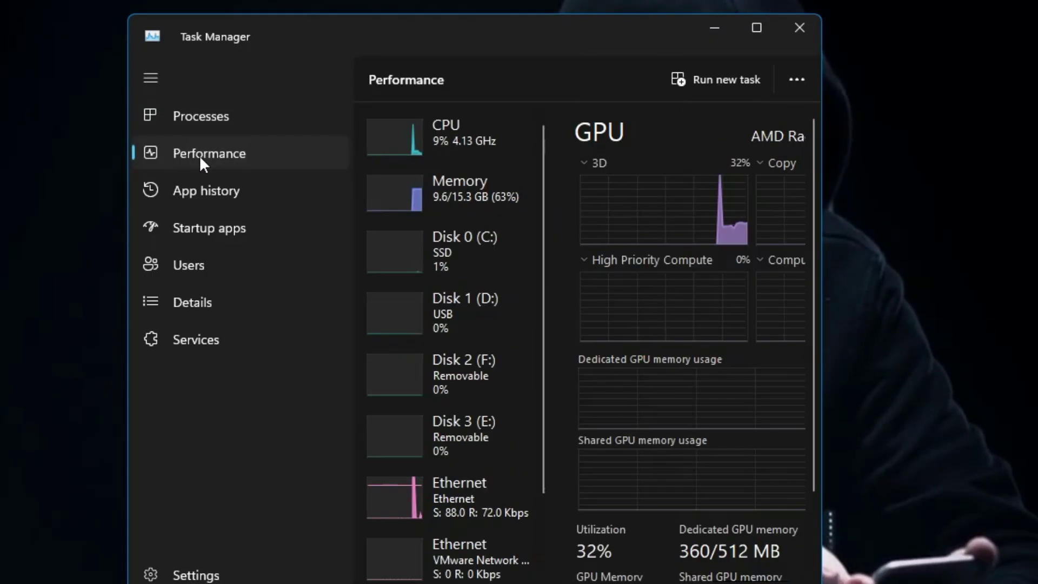
pyautogui.click(797, 79)
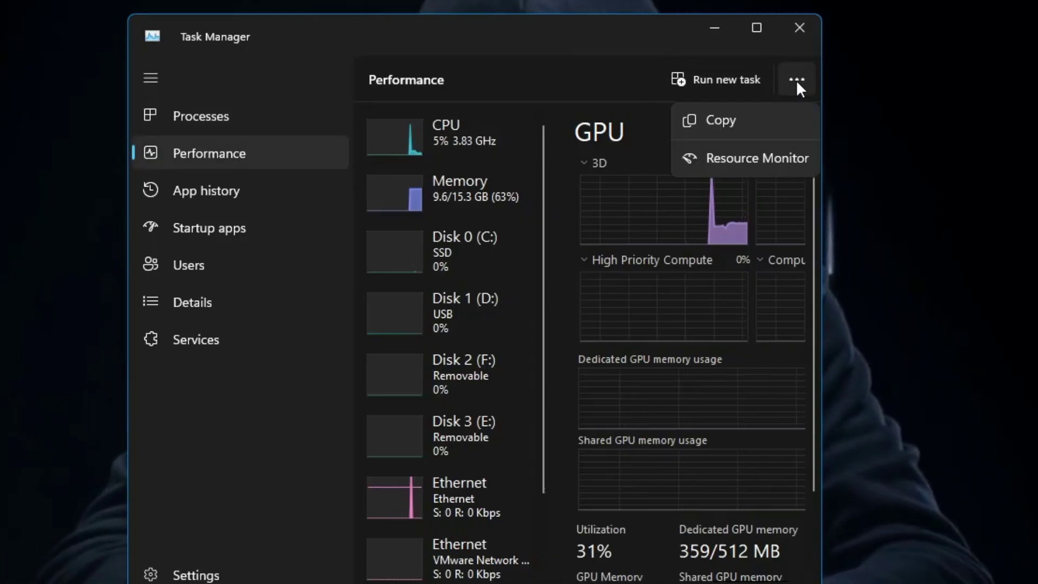
pyautogui.click(738, 159)
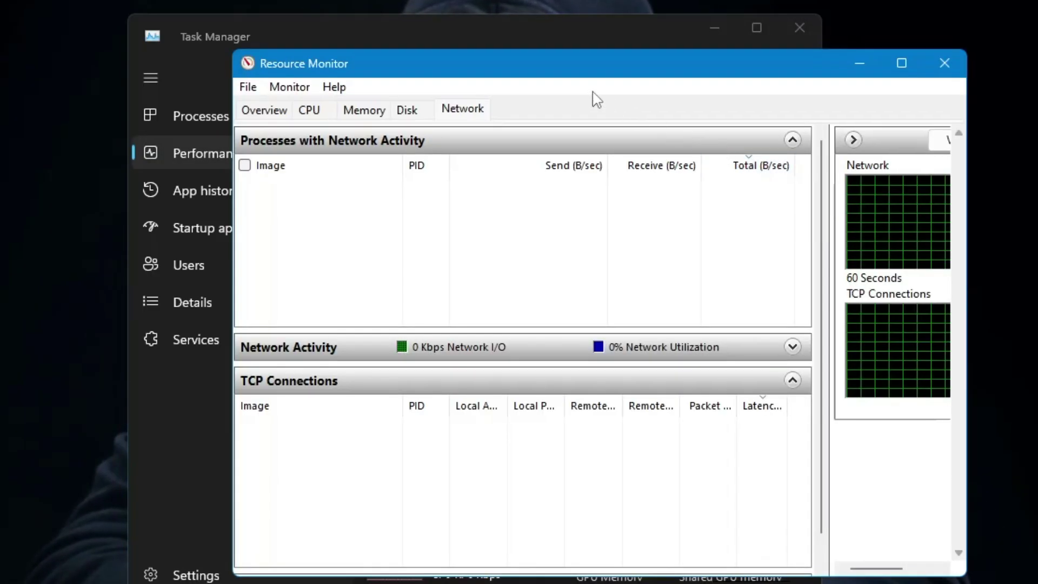
pyautogui.moveTo(573, 80); pyautogui.dragTo(496, 77)
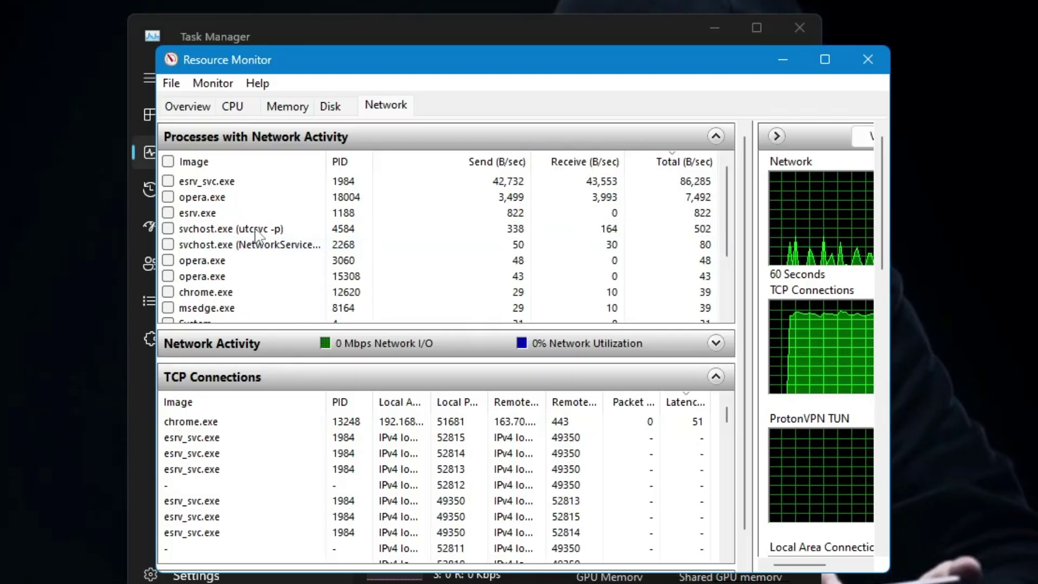
# View the available actions for the esrv_svc.exe process, and close Resource Monitor and Task Manager
pyautogui.rightClick(233, 183)
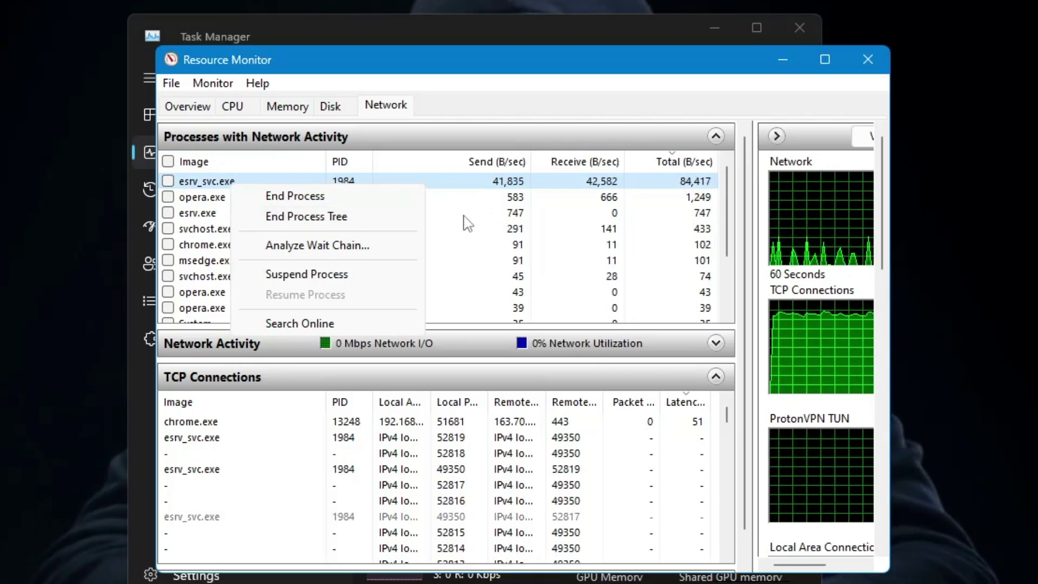
pyautogui.click(273, 213)
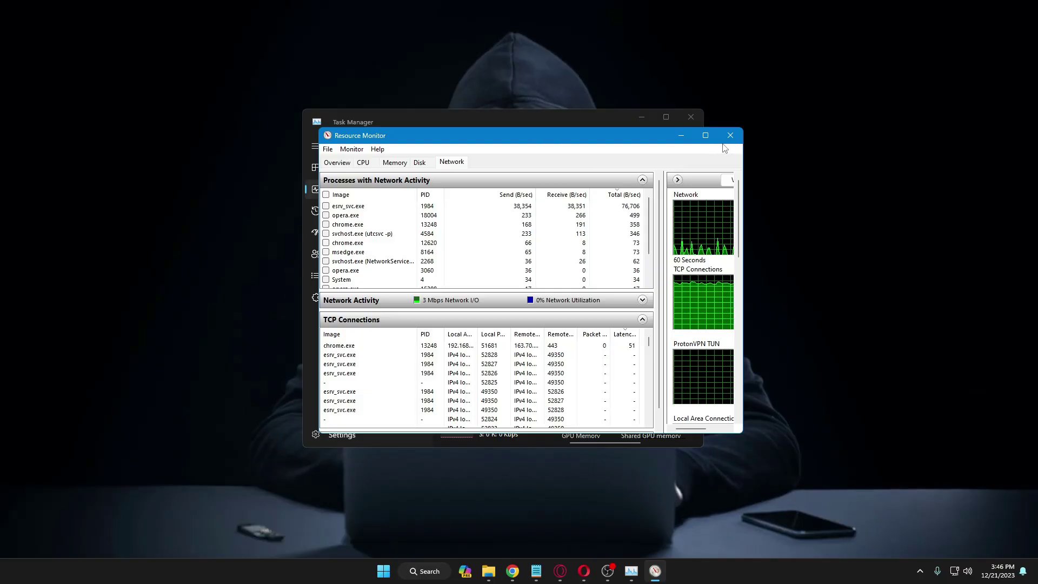
pyautogui.click(868, 59)
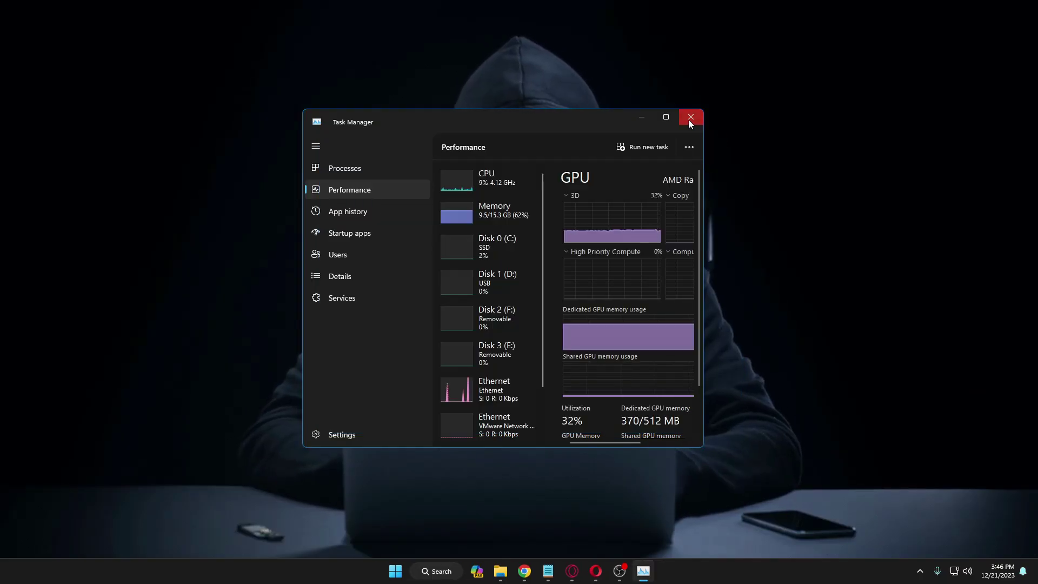
pyautogui.click(690, 119)
# Switch to Opera GX and open the opera://flags page
pyautogui.click(584, 571)
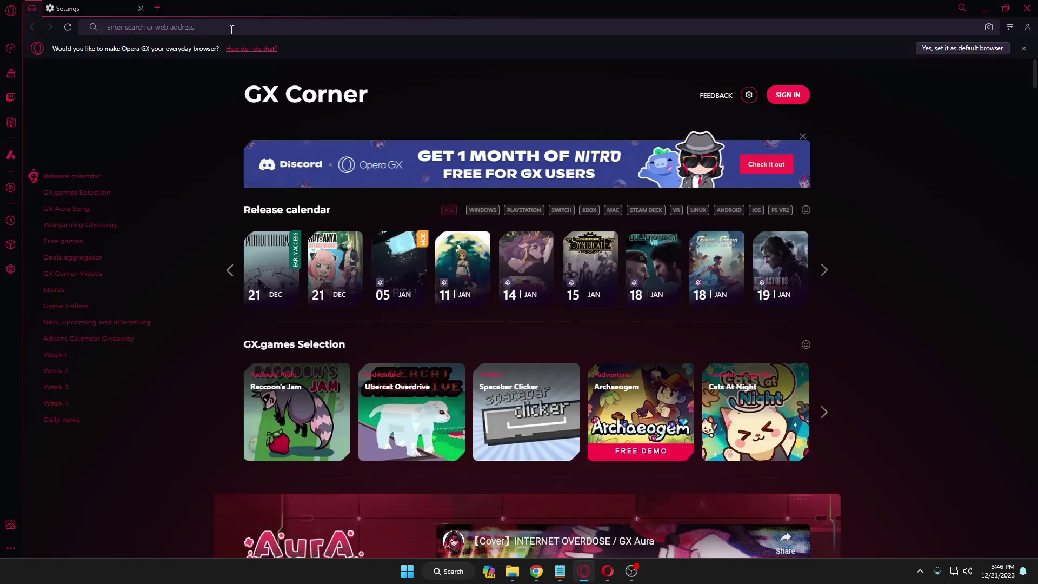
pyautogui.write('oper')
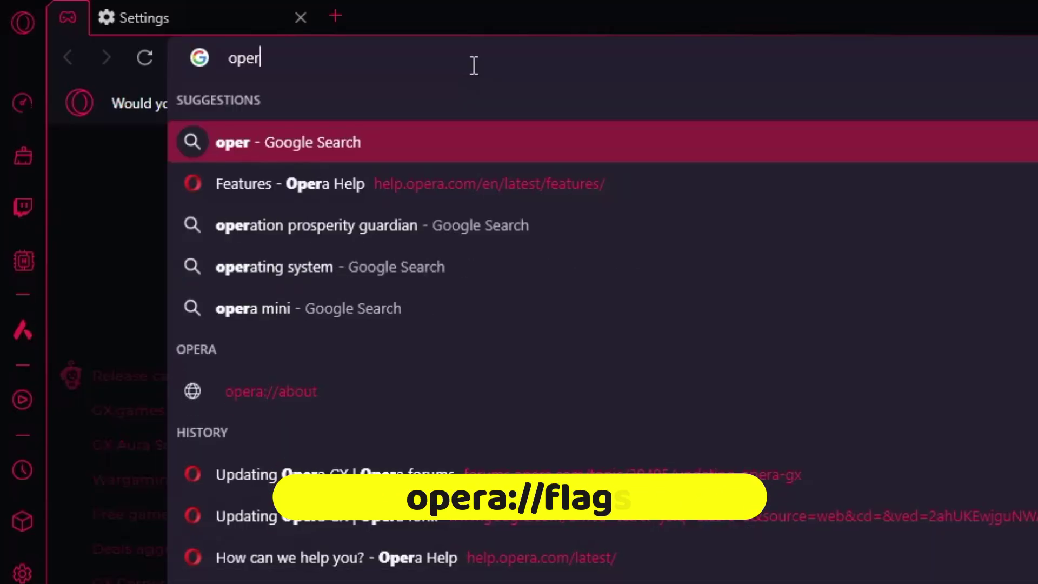
pyautogui.write('a://f')
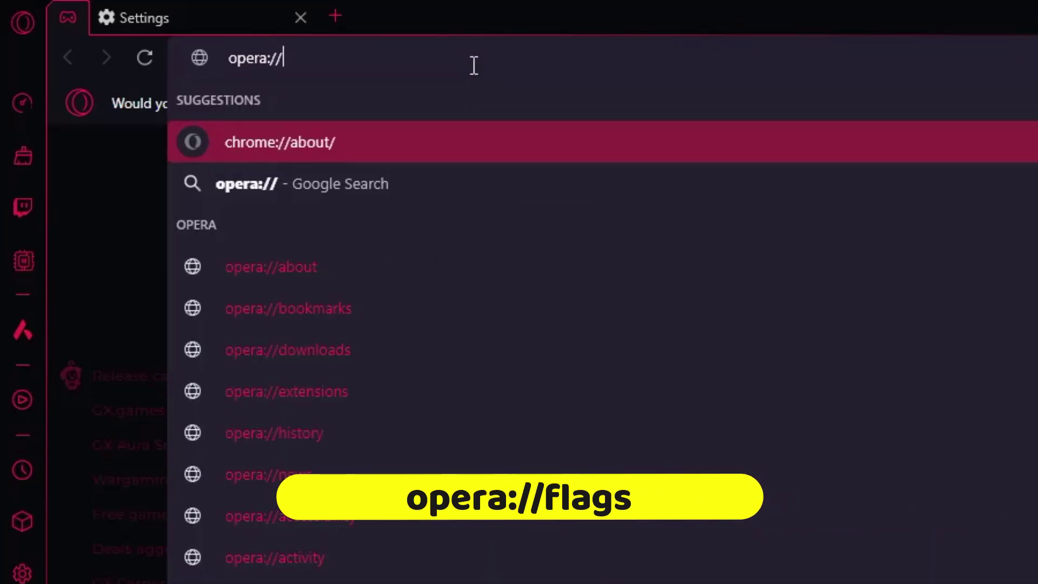
pyautogui.write('lags')
pyautogui.press('Return')
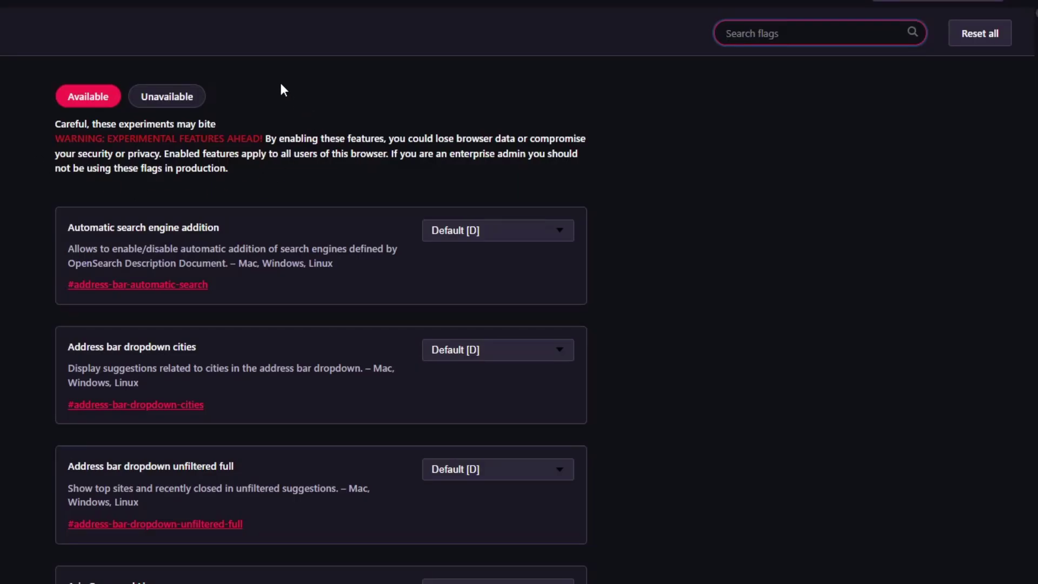
# Reset all experimental flags to their defaults and relaunch the browser, confirming that Opera may quit
pyautogui.click(984, 43)
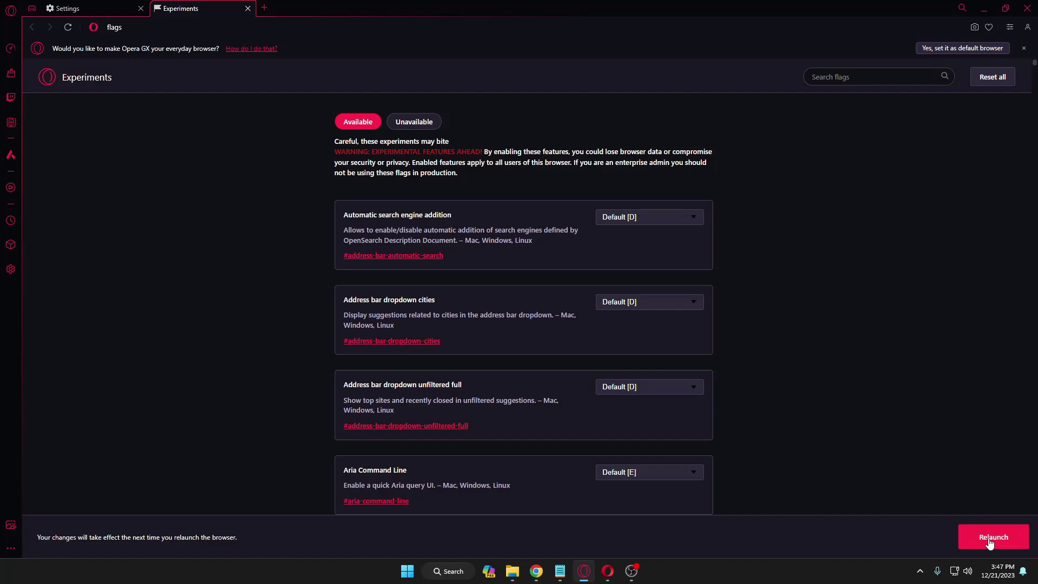
pyautogui.click(990, 540)
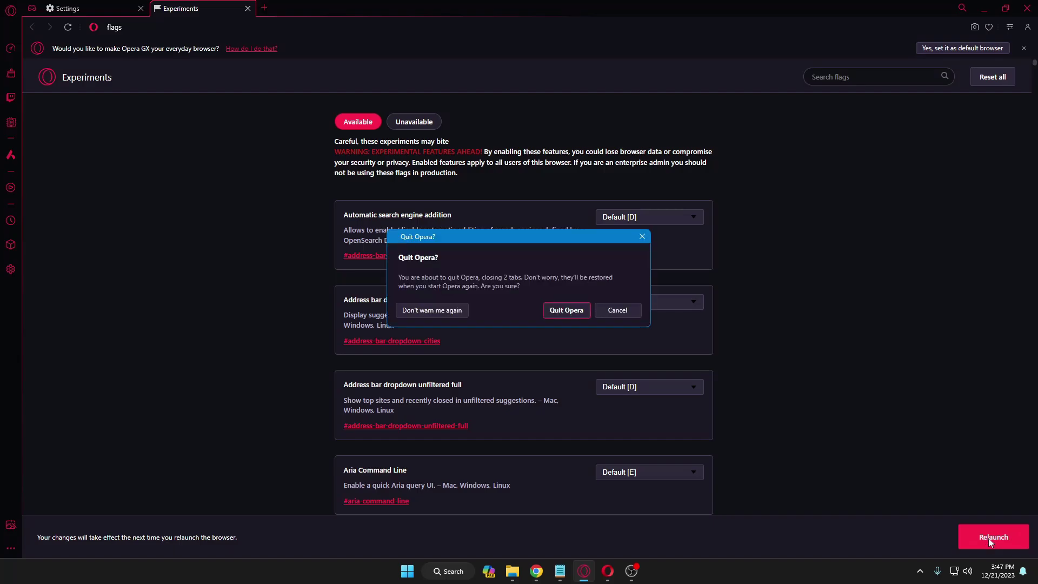
pyautogui.click(566, 310)
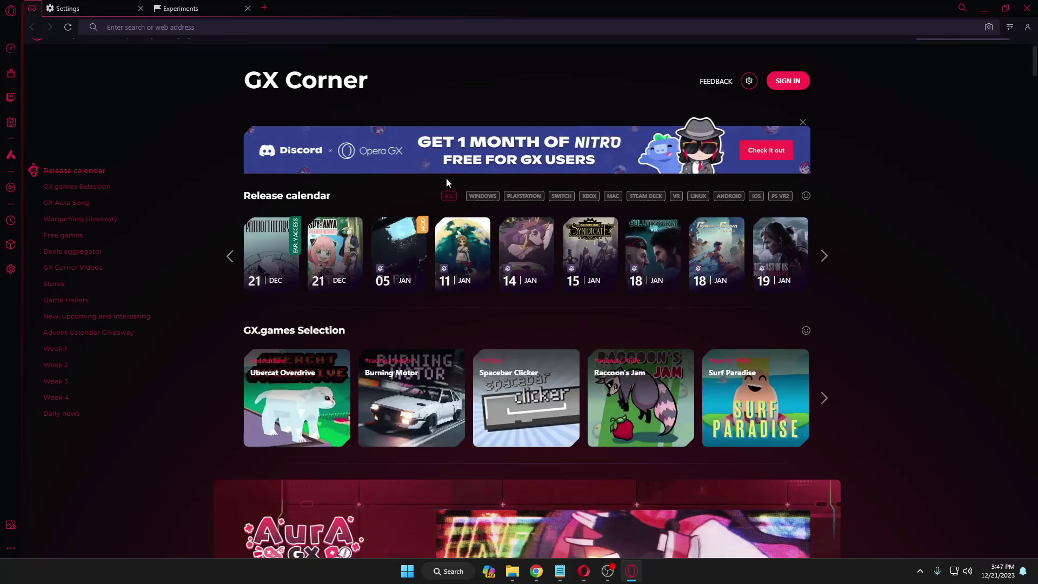
# Open the opera://flags page again in the relaunched browser
pyautogui.click(215, 30)
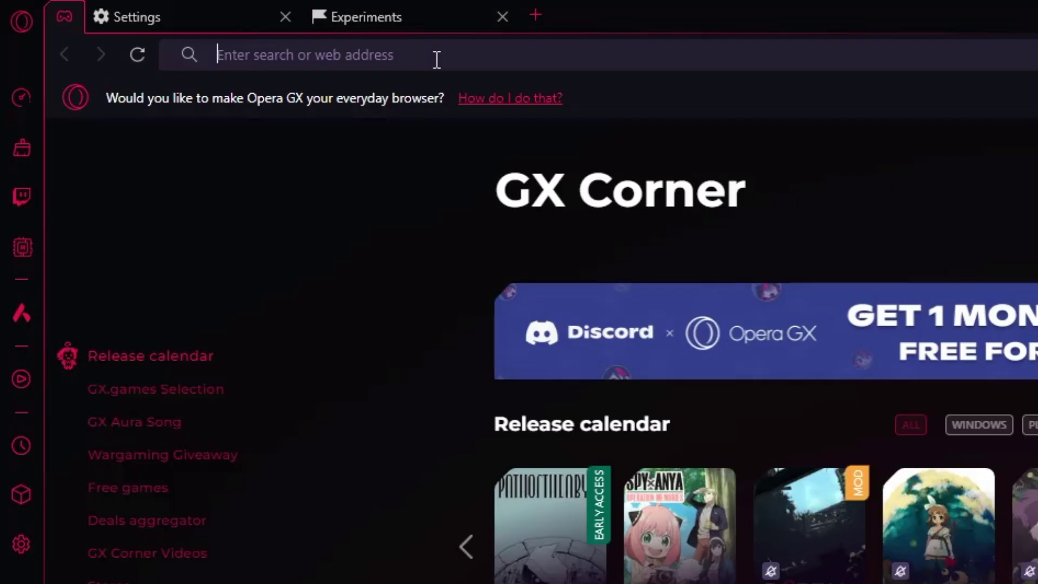
pyautogui.write('operaL')
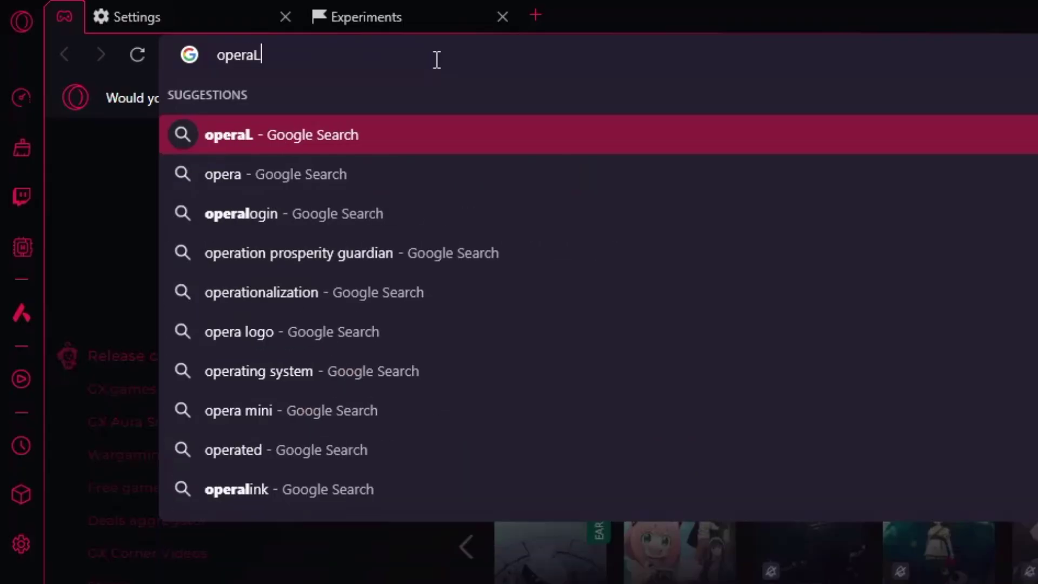
pyautogui.write('//')
pyautogui.press('BackSpace')
pyautogui.press('BackSpace')
pyautogui.press('BackSpace')
pyautogui.write('://f')
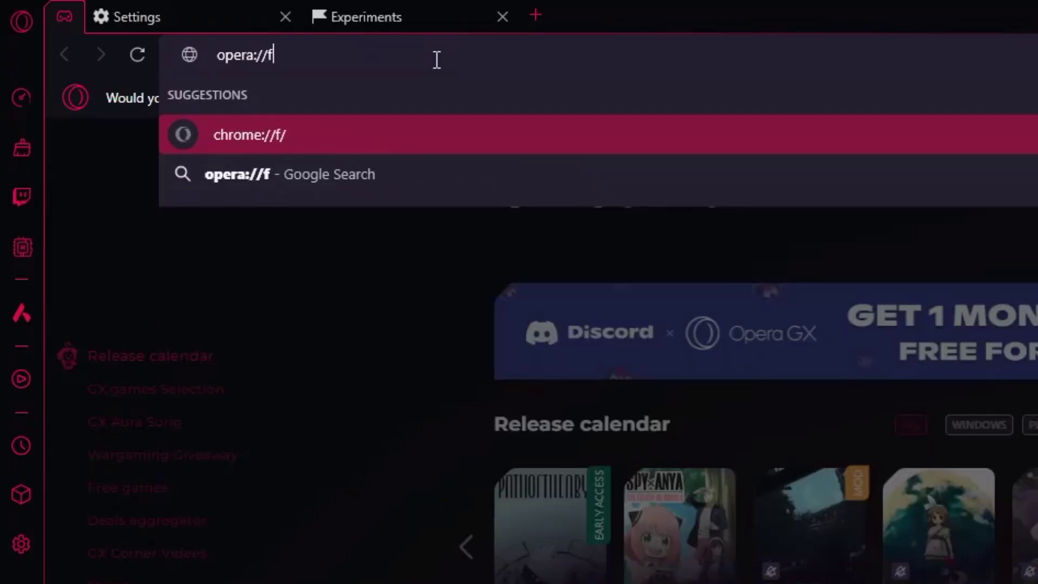
pyautogui.write('lags')
pyautogui.press('Return')
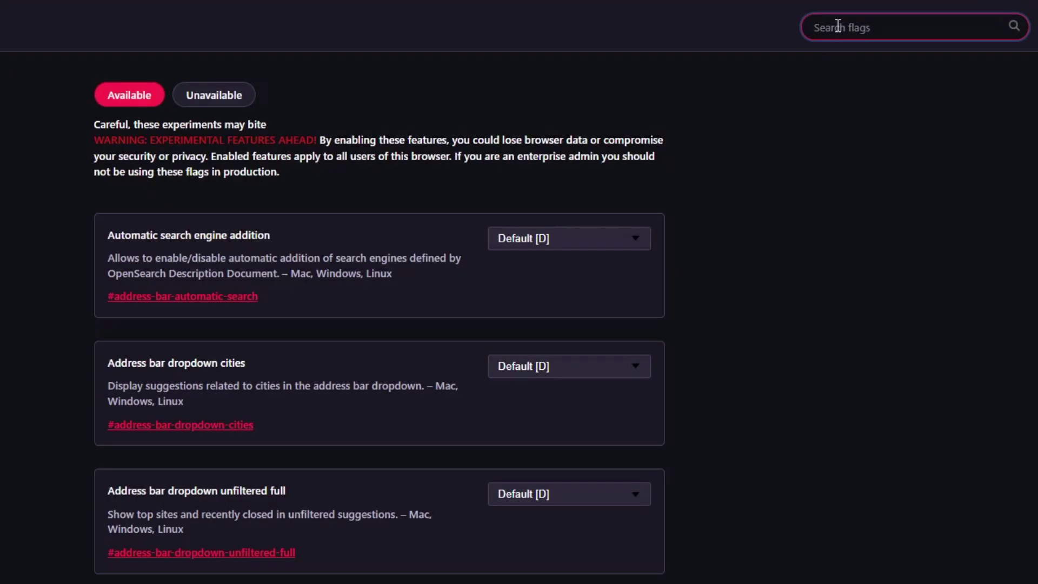
# Search the flags for "parallel" and set Parallel downloading to Enabled
pyautogui.write('parallel')
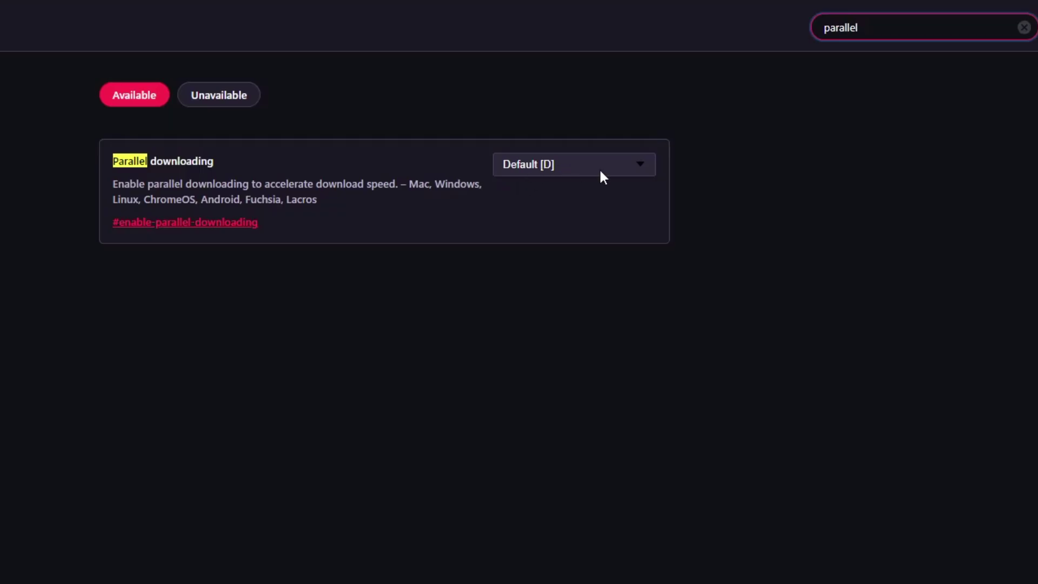
pyautogui.click(636, 167)
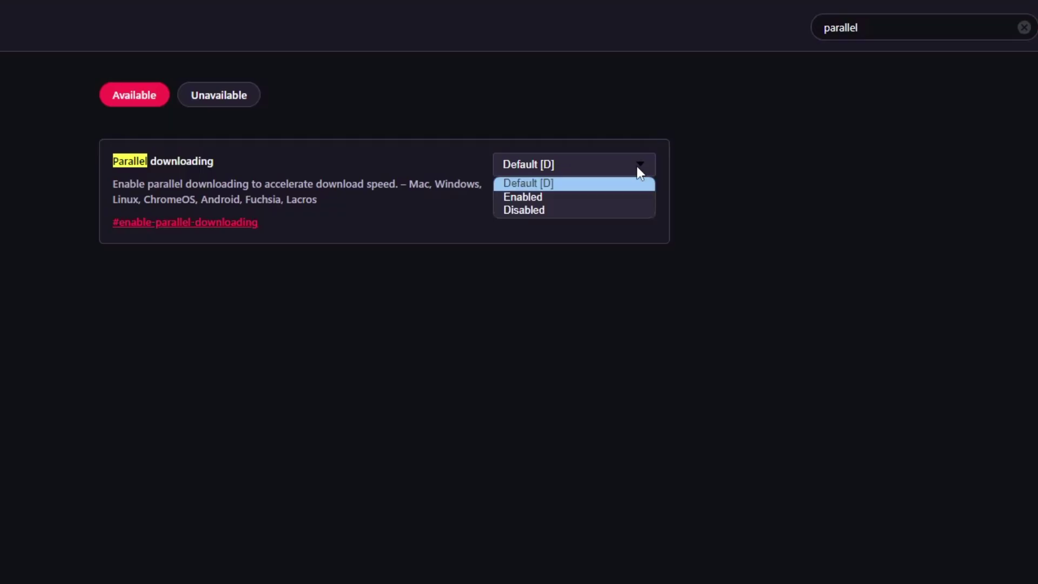
pyautogui.click(533, 198)
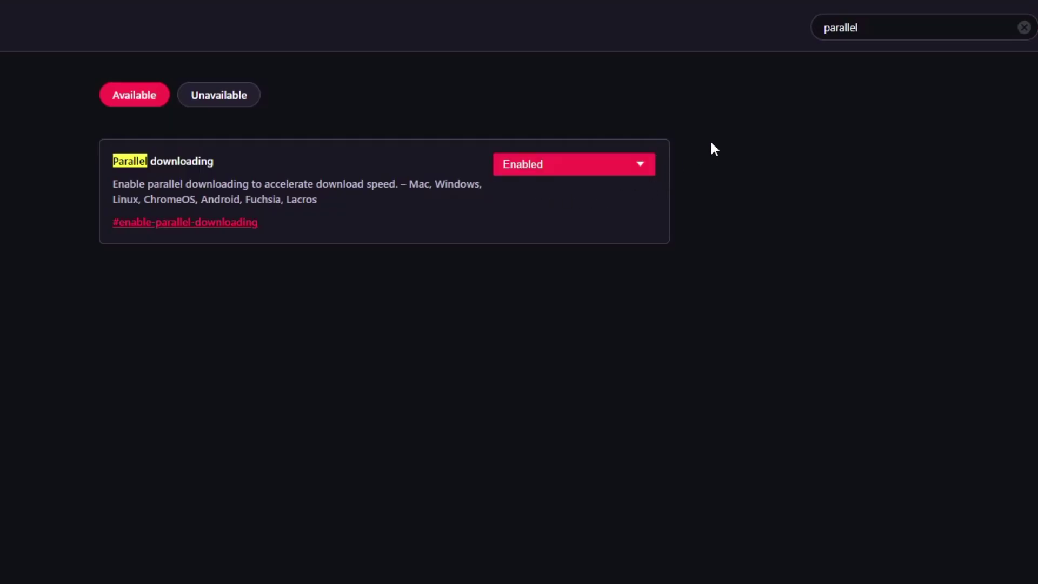
# Search the flags for "angle", set Choose ANGLE graphics backend to D3D11, and relaunch the browser
pyautogui.click(880, 20)
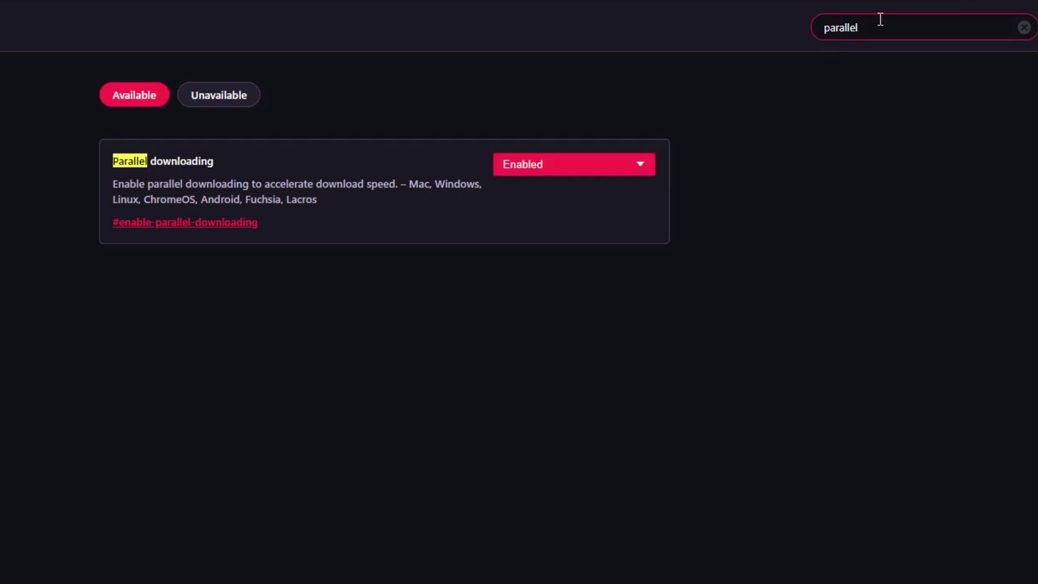
pyautogui.click(1024, 28)
pyautogui.click(876, 30)
pyautogui.write('angle')
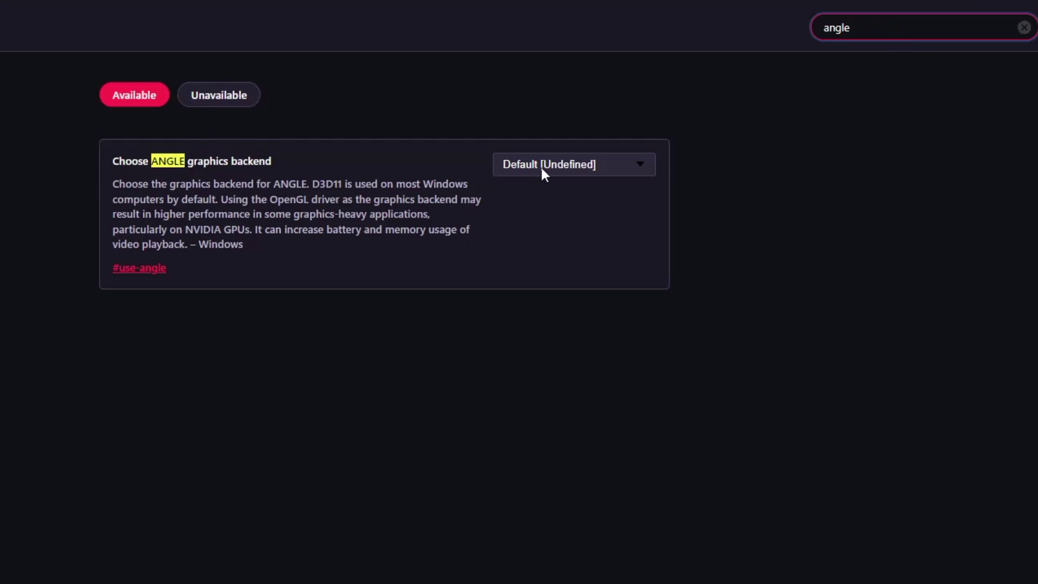
pyautogui.click(574, 168)
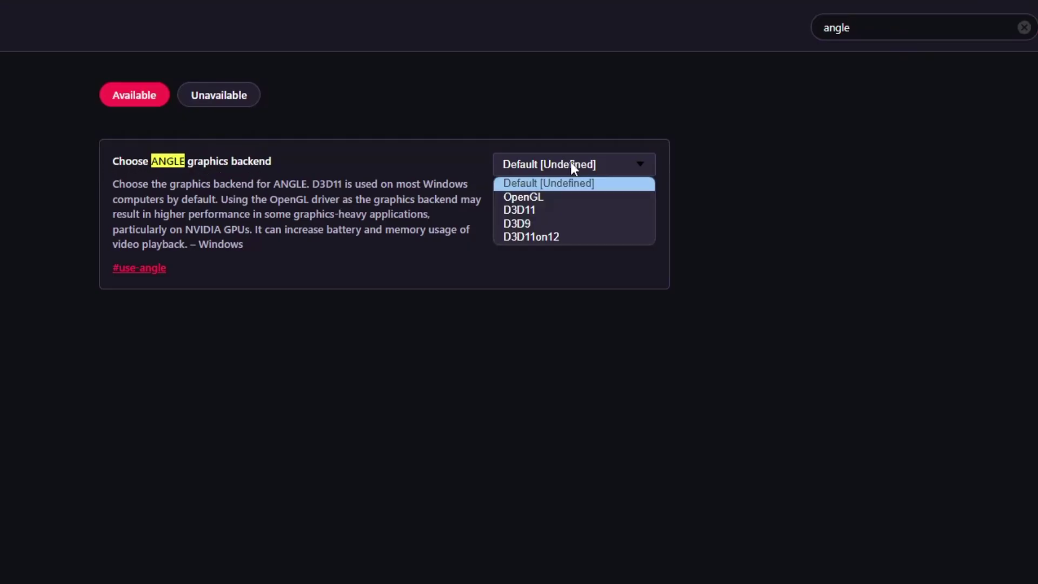
pyautogui.click(528, 212)
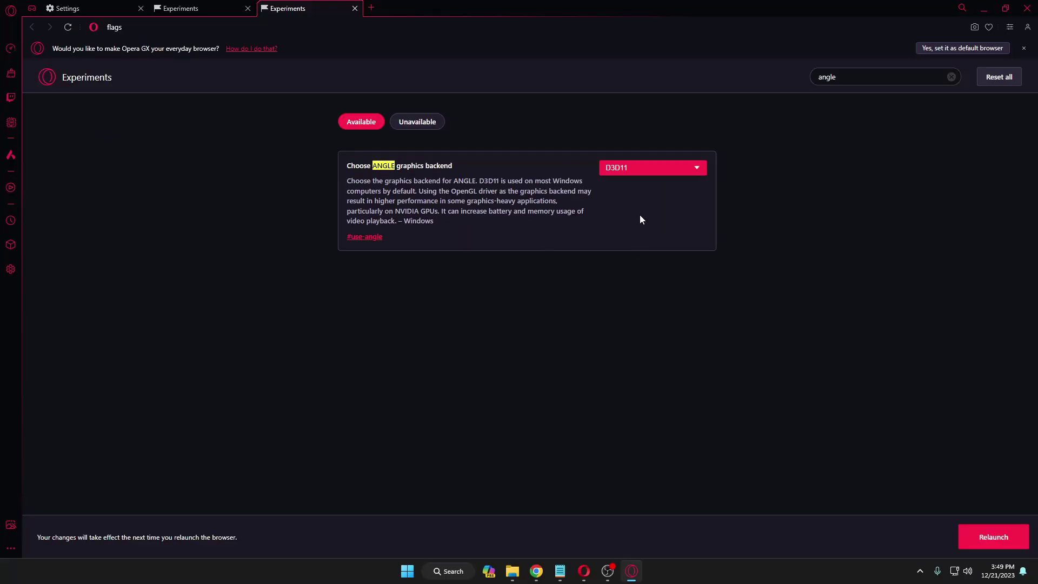
pyautogui.click(995, 538)
pyautogui.click(567, 310)
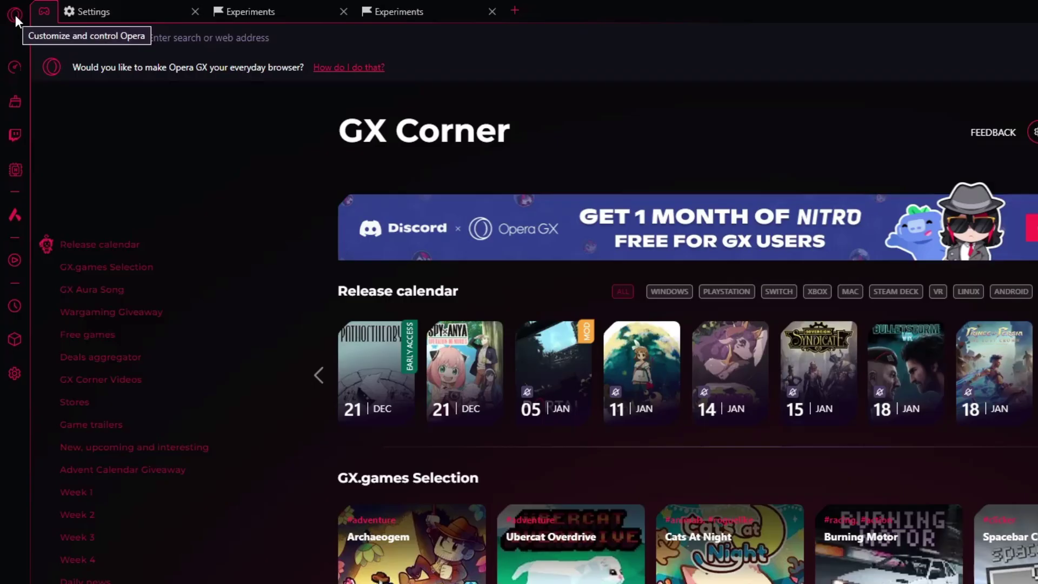
# Open the browser's Update & Recovery page to check for available updates
pyautogui.click(11, 13)
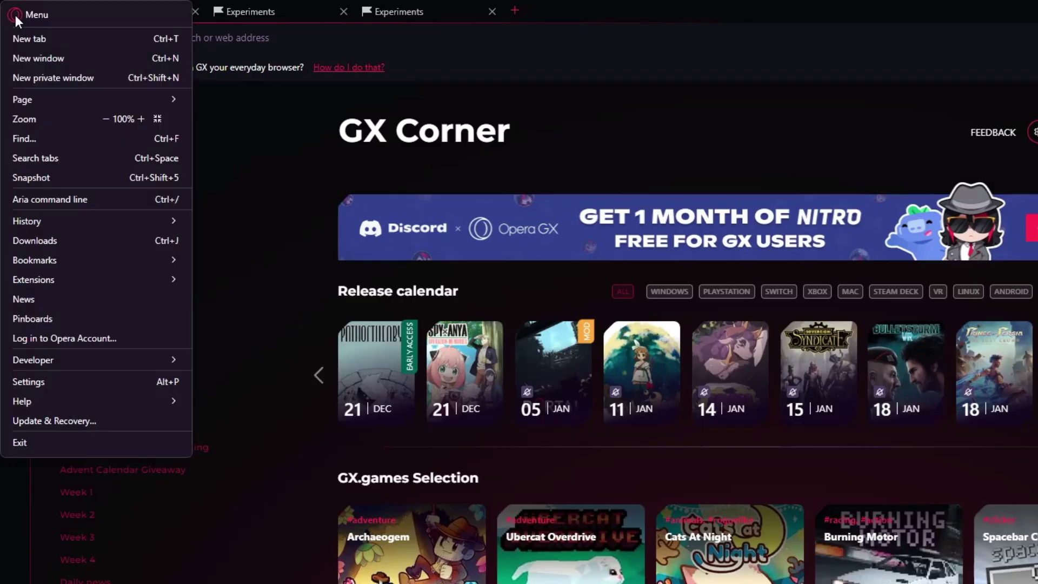
pyautogui.click(76, 423)
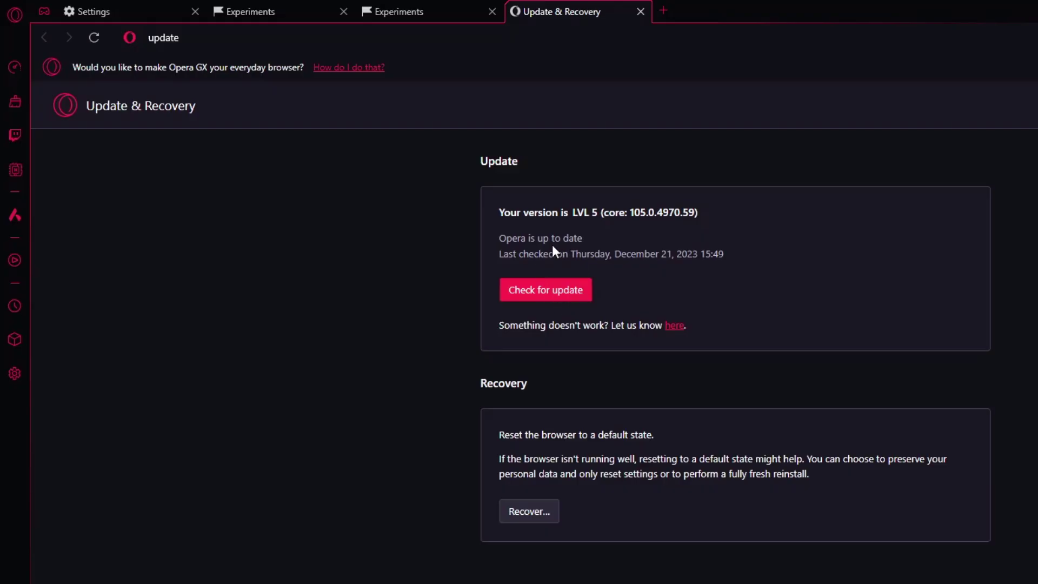
# Turn off Game strips and Twitch in the GX section of the browser settings
pyautogui.click(14, 14)
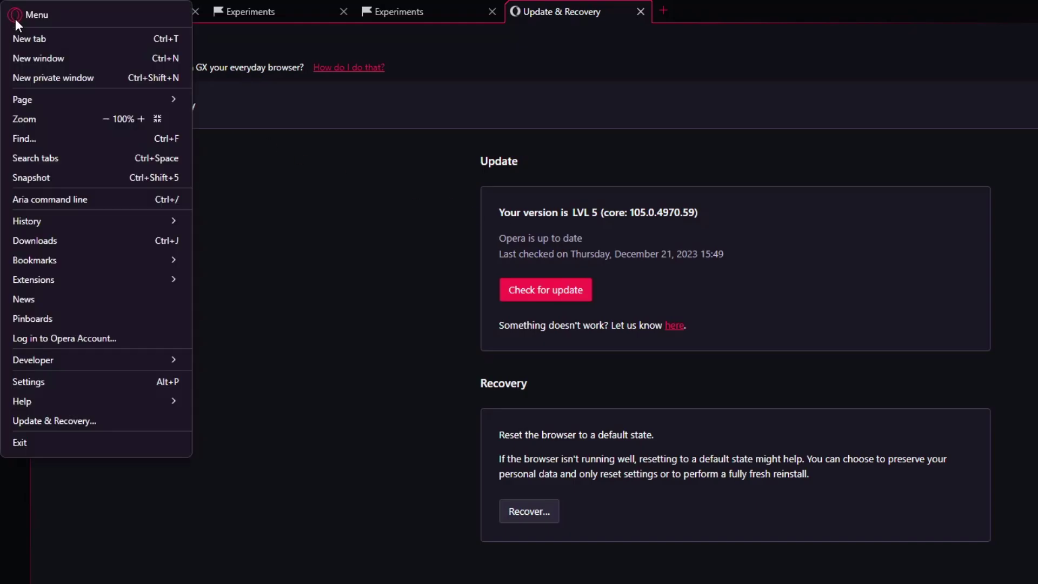
pyautogui.click(48, 382)
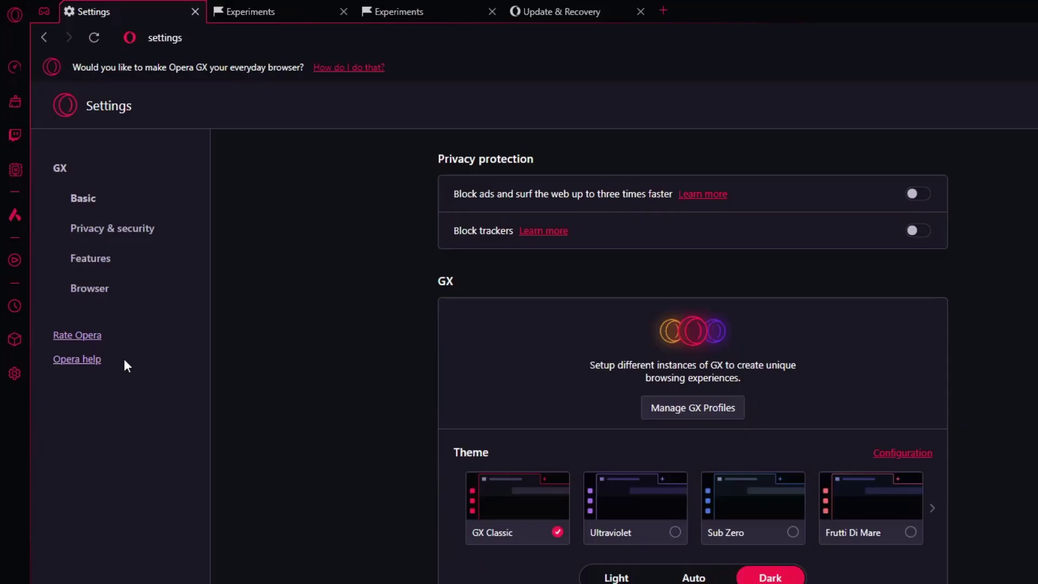
pyautogui.scroll(-8, 480, 360)
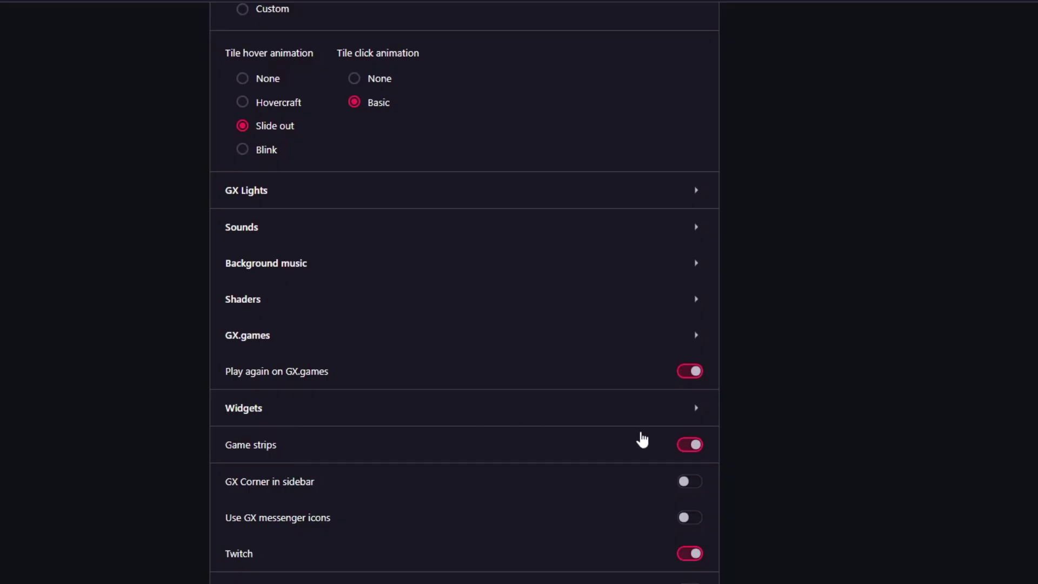
pyautogui.click(688, 448)
pyautogui.scroll(-4, 492, 429)
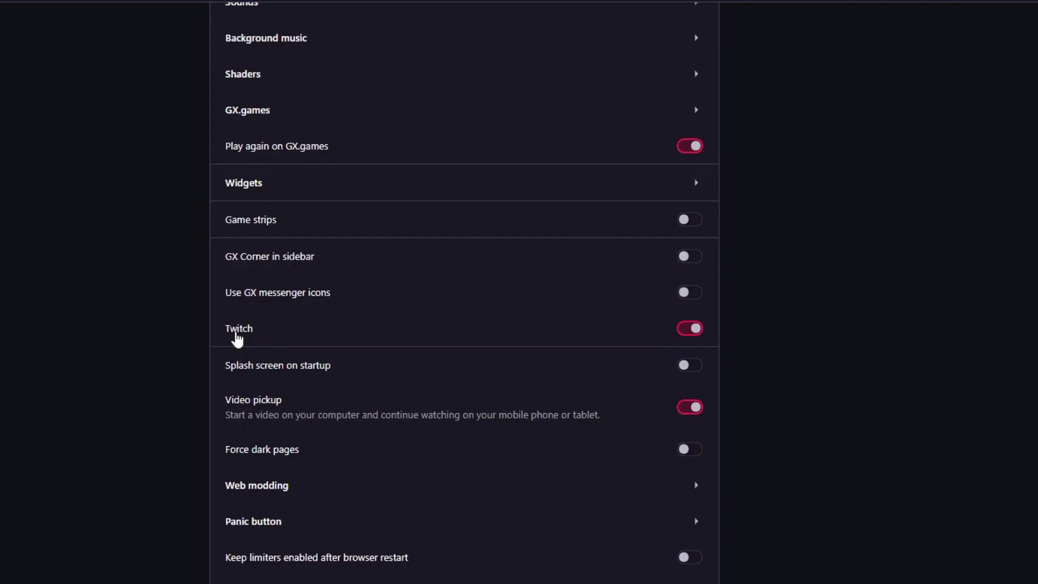
pyautogui.click(695, 331)
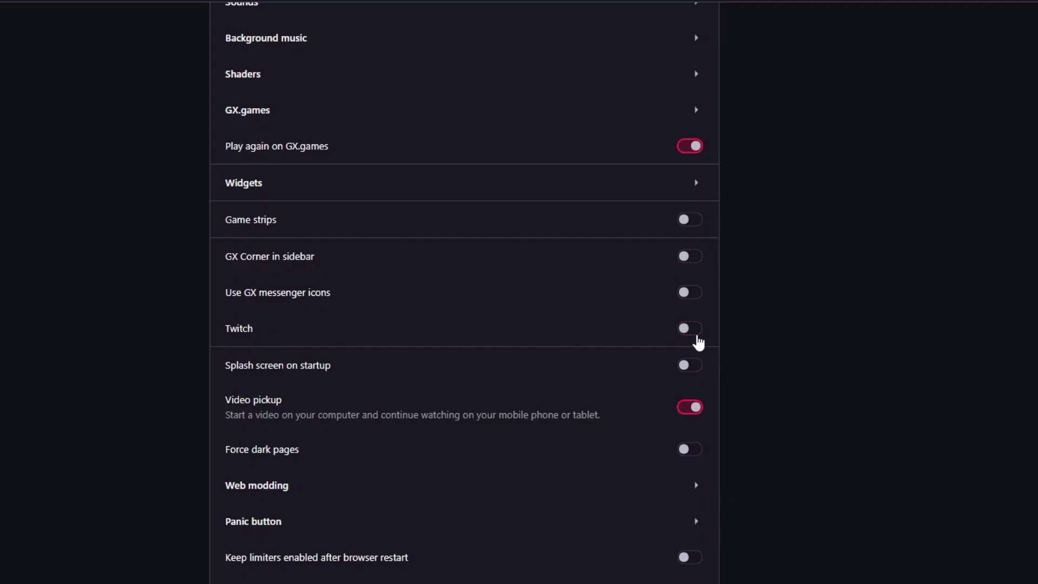
# Turn off Run when my computer starts in the GX section of the settings
pyautogui.scroll(-3, 586, 368)
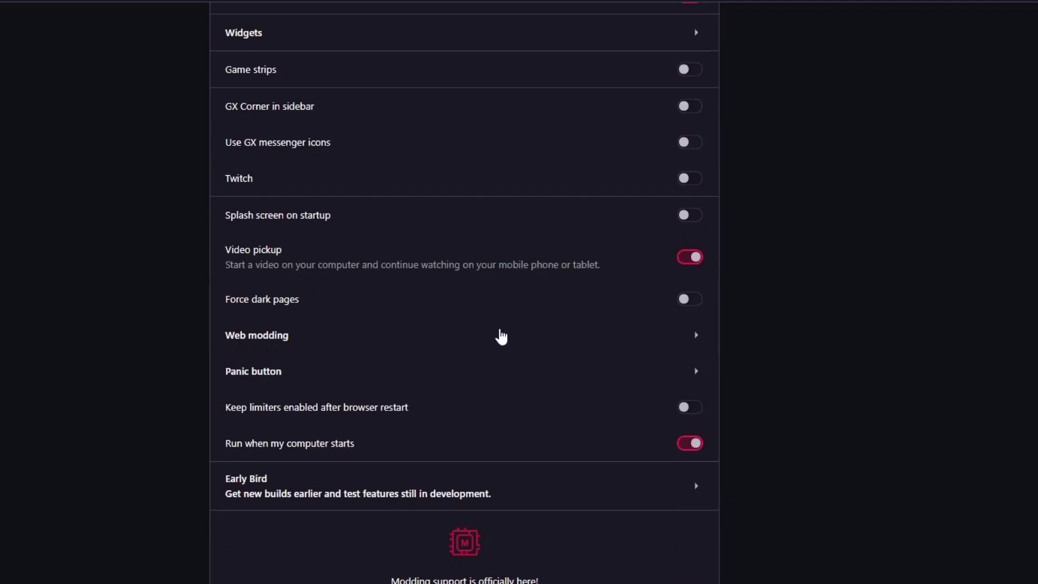
pyautogui.scroll(-5, 500, 335)
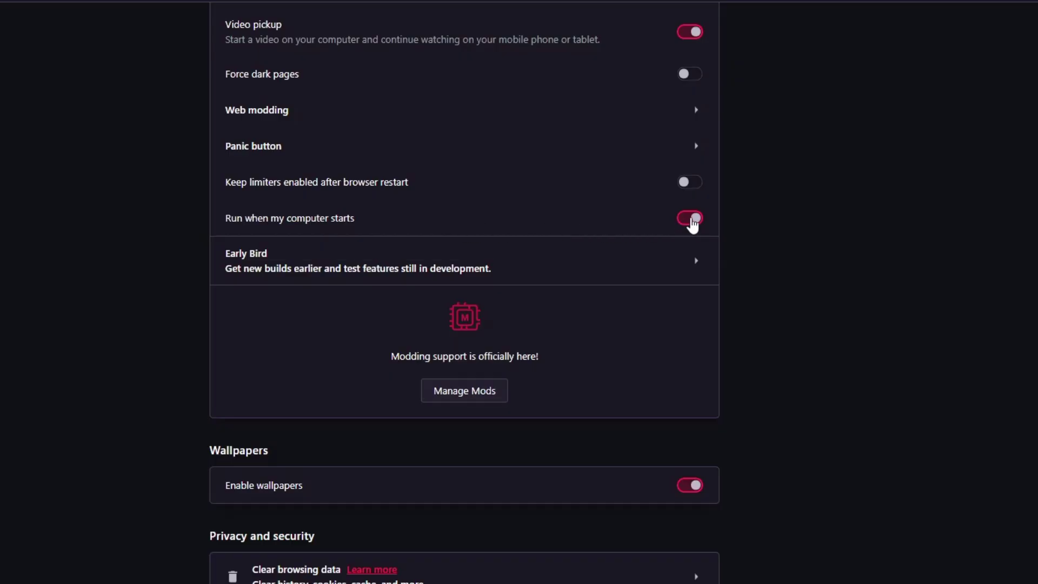
pyautogui.click(692, 219)
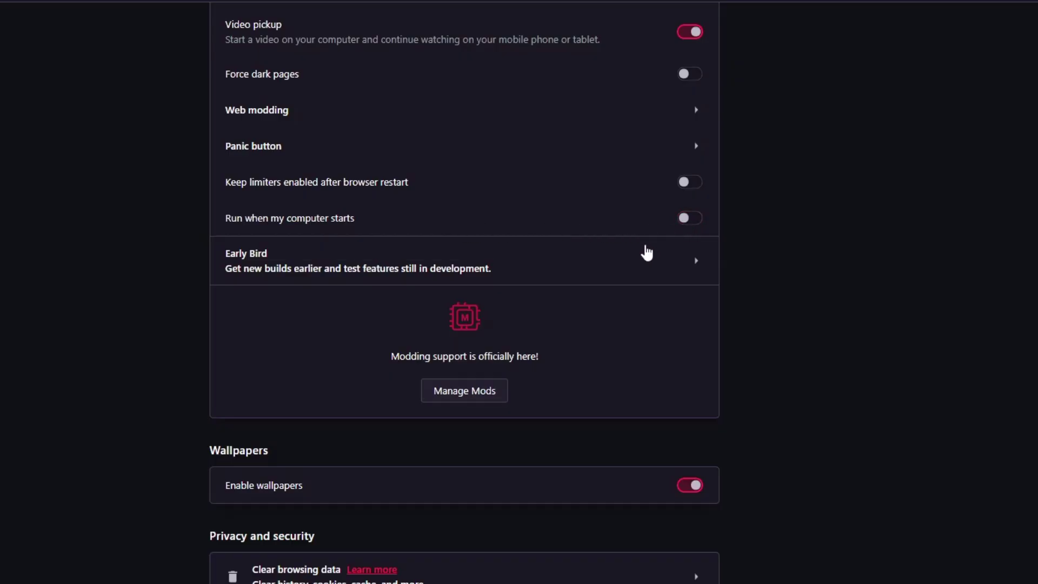
# Clear browsing data through the Advanced options with the time range All time and Hosted app data also included
pyautogui.scroll(-3, 594, 293)
pyautogui.scroll(-2, 487, 287)
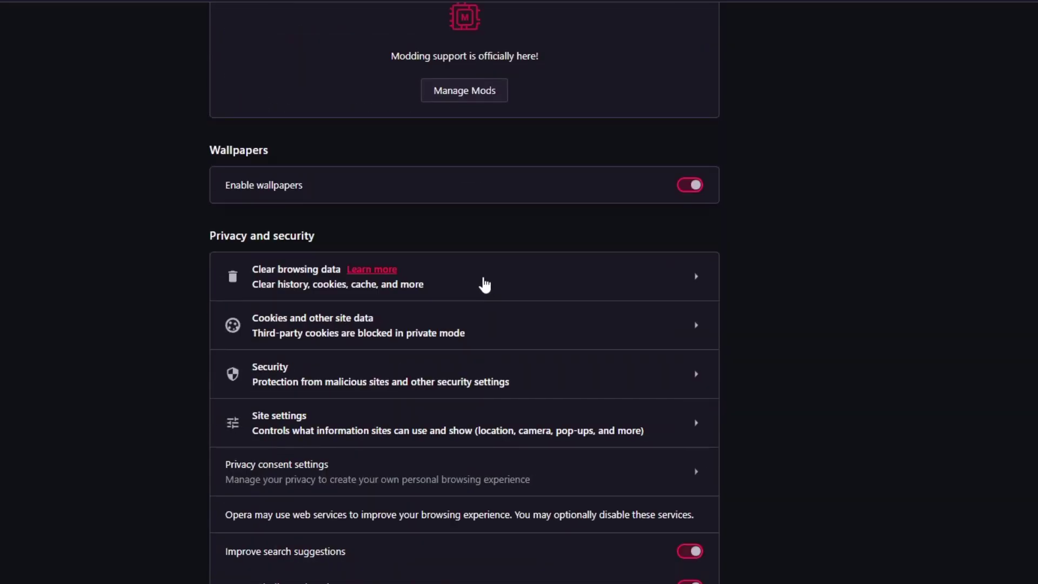
pyautogui.scroll(-1, 482, 283)
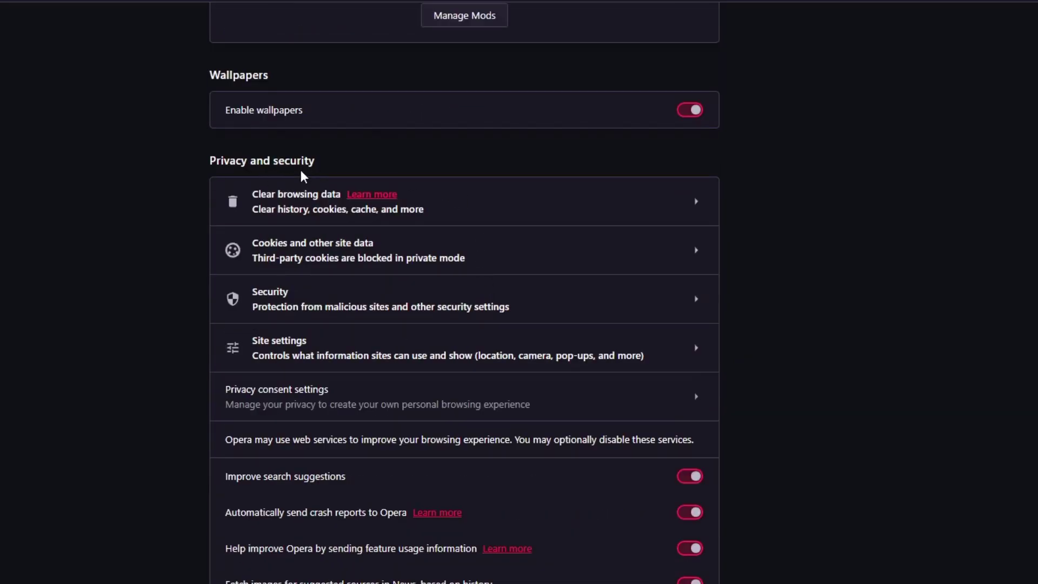
pyautogui.click(460, 211)
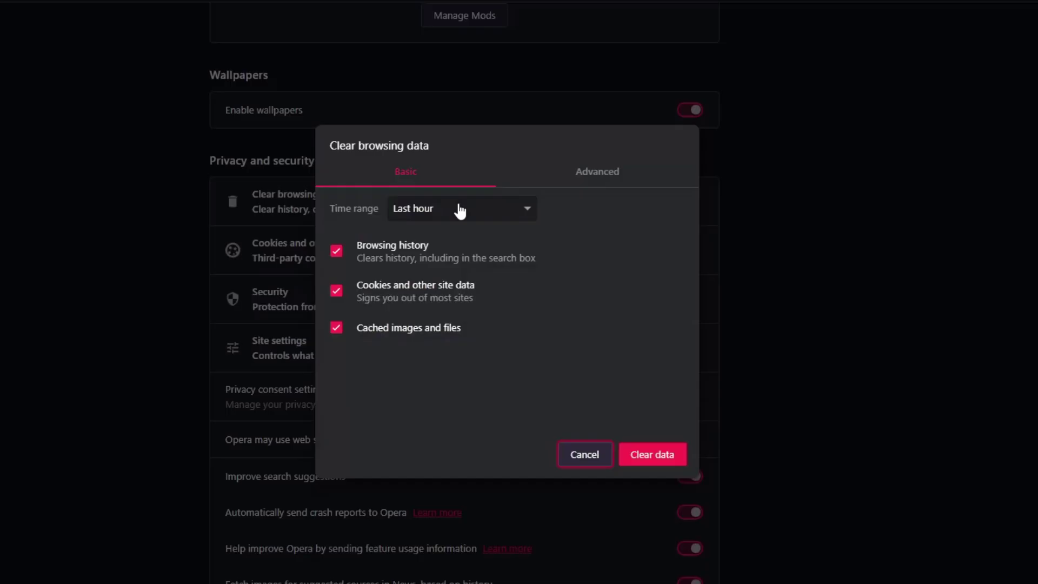
pyautogui.click(597, 180)
pyautogui.click(430, 211)
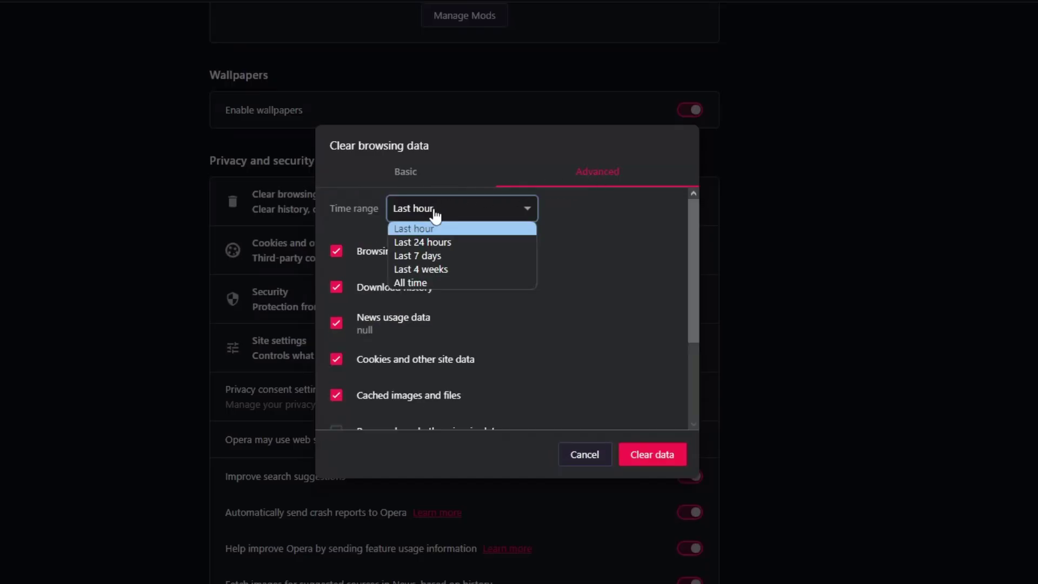
pyautogui.click(441, 278)
pyautogui.scroll(-3, 441, 278)
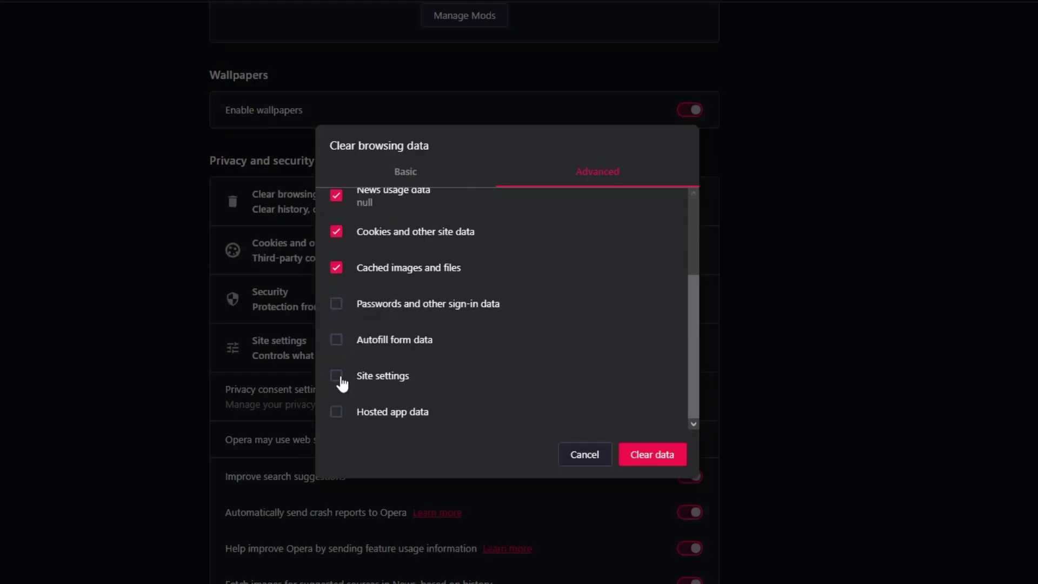
pyautogui.click(341, 414)
pyautogui.click(647, 460)
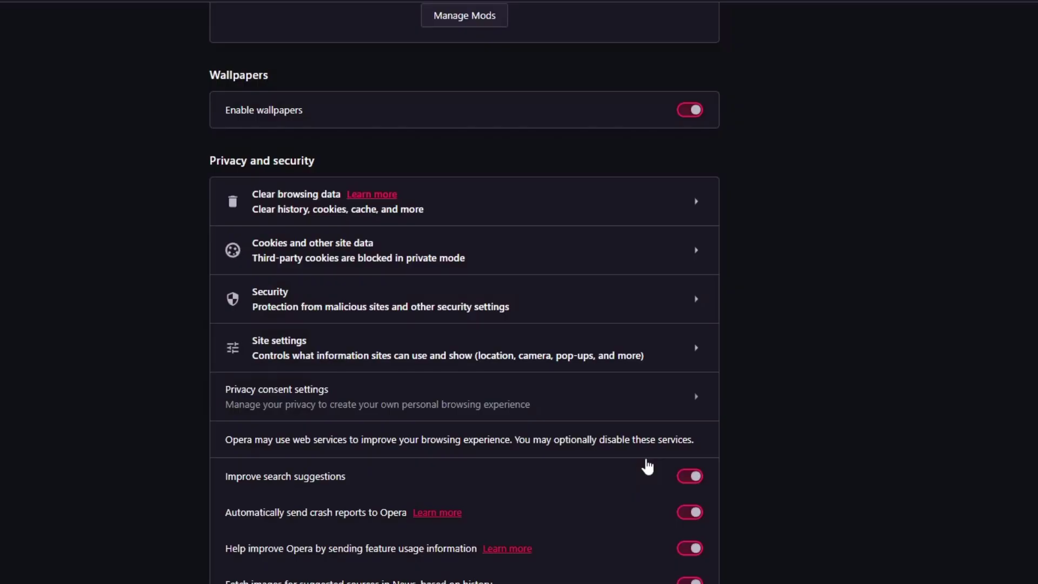
# Turn off search suggestion improvement, automatic crash reports, feature usage information and fetching images for News sources under Privacy and security
pyautogui.scroll(-4, 647, 464)
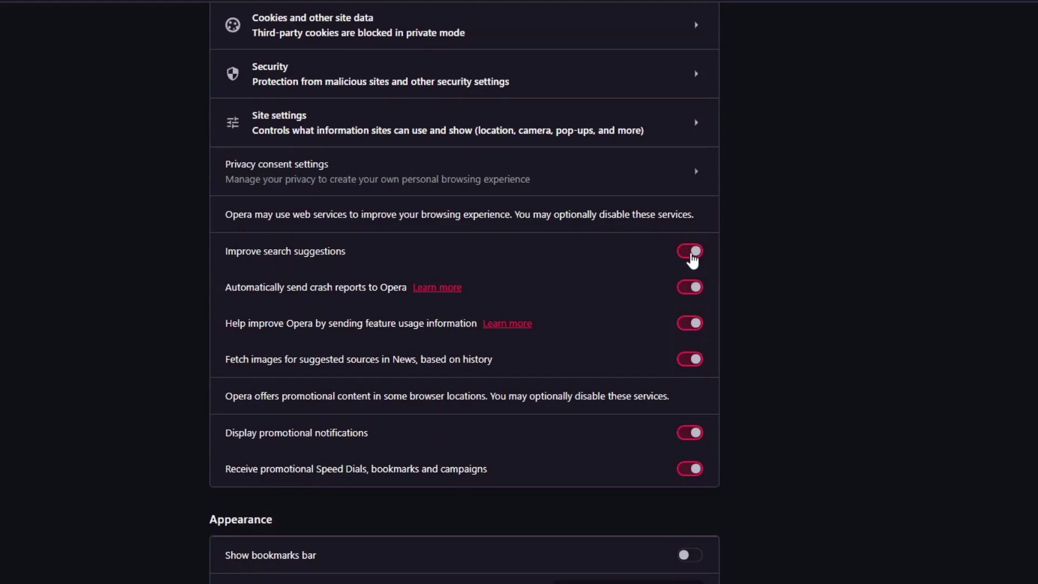
pyautogui.click(692, 257)
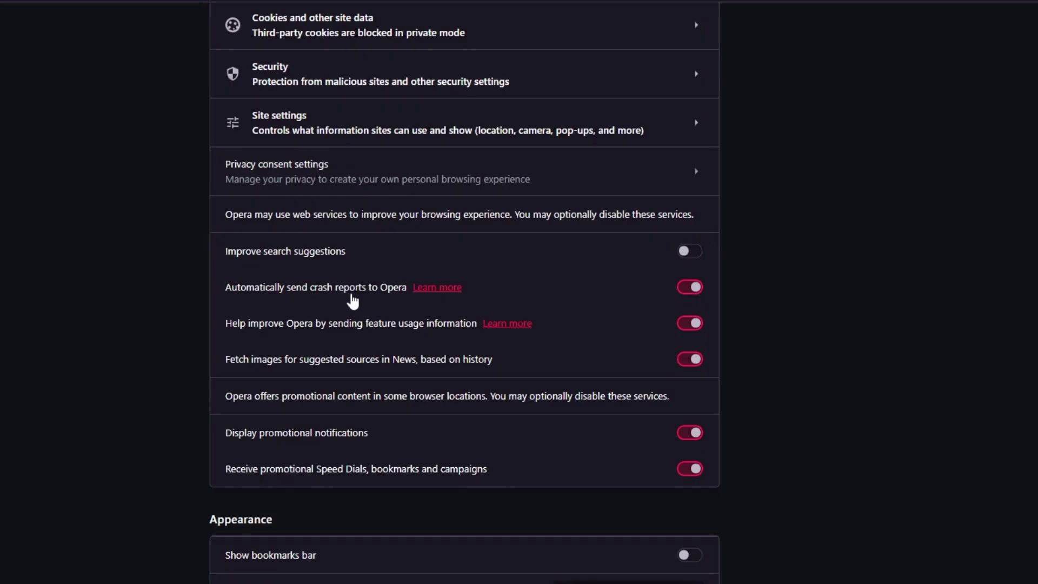
pyautogui.click(696, 292)
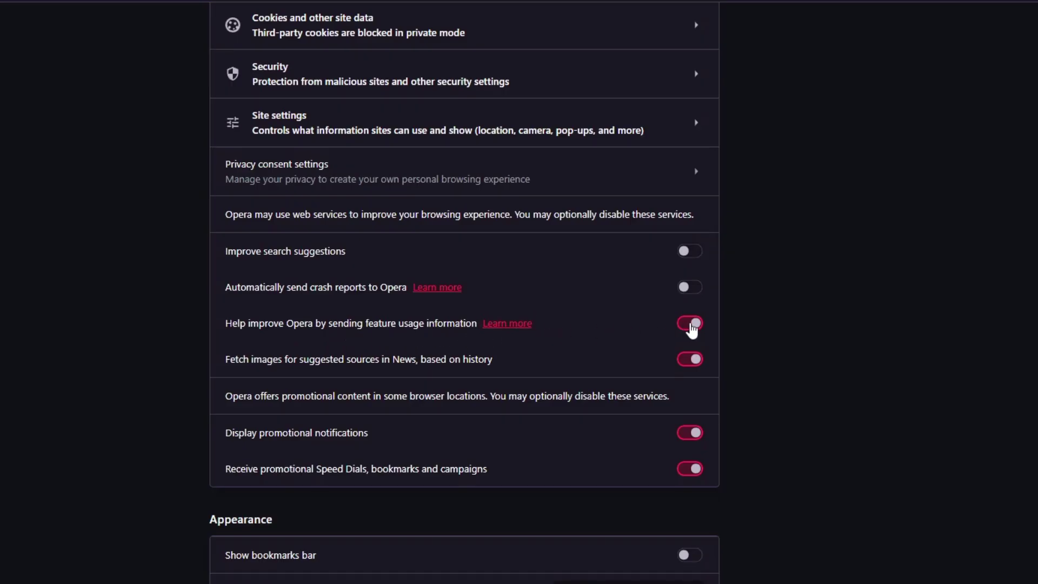
pyautogui.click(691, 325)
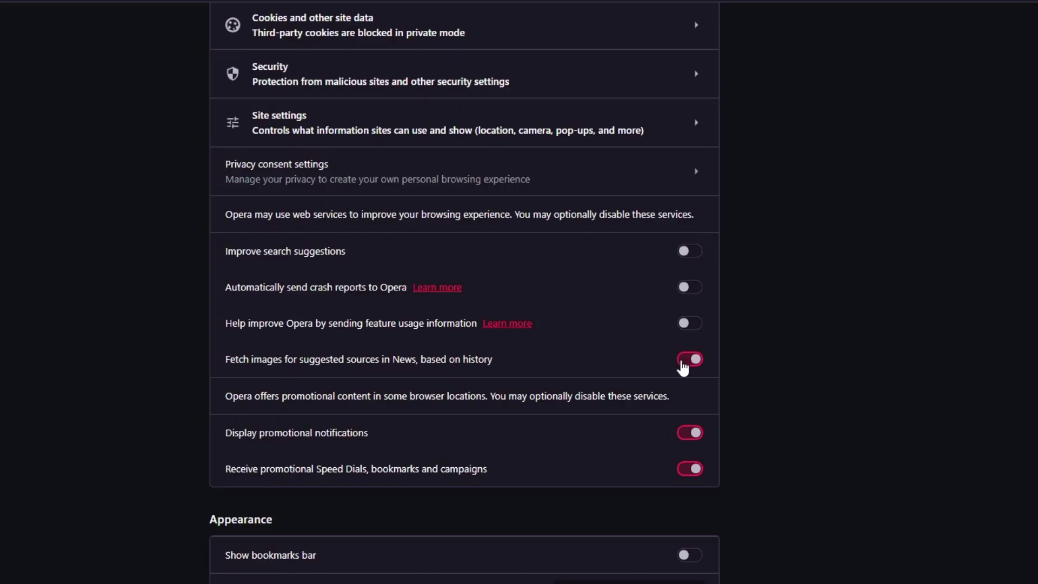
pyautogui.click(692, 368)
# Turn off promotional notifications and promotional Speed Dials, bookmarks and campaigns
pyautogui.scroll(-2, 595, 398)
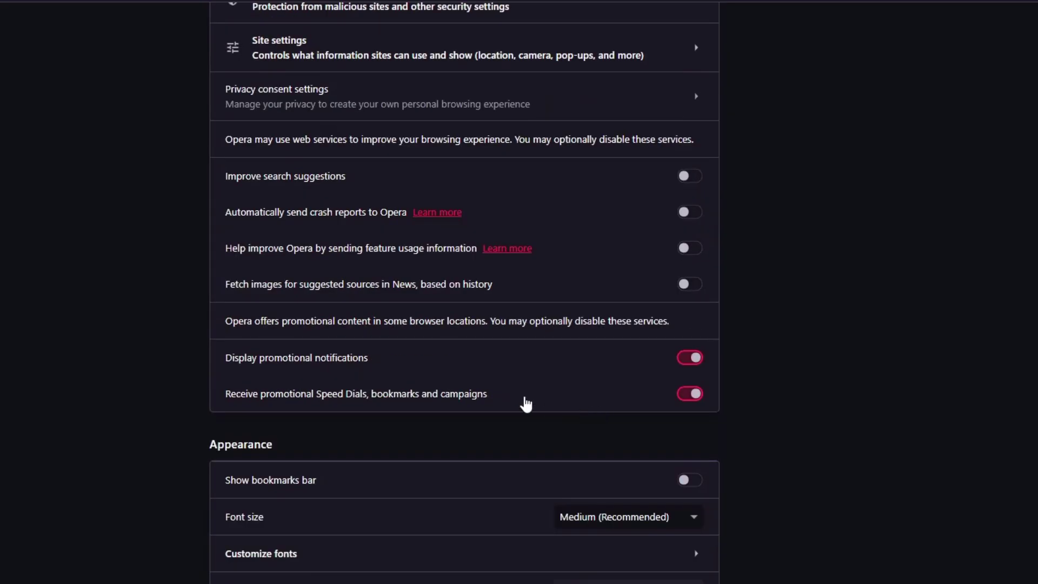
pyautogui.click(691, 357)
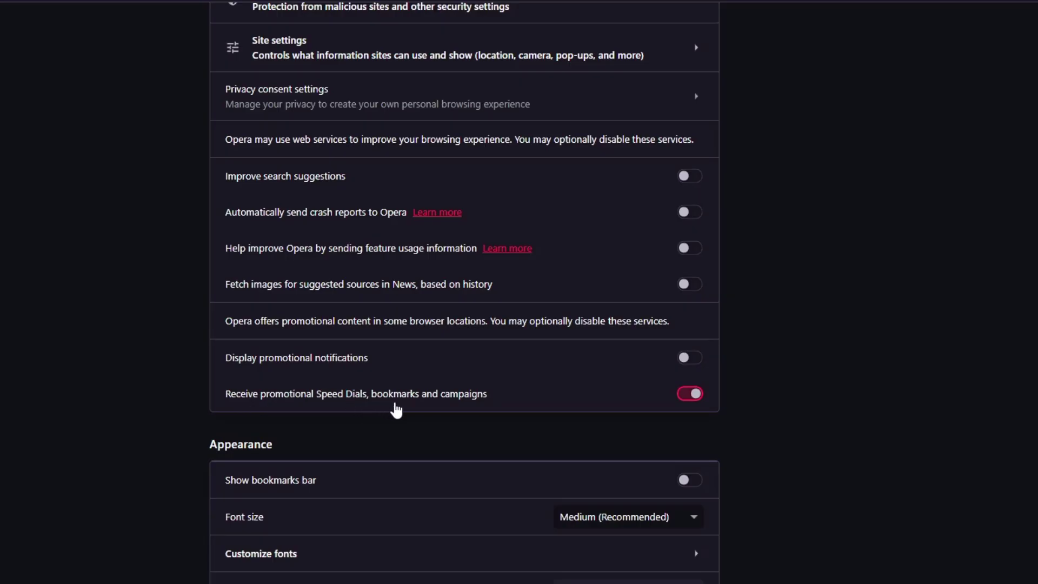
pyautogui.click(683, 396)
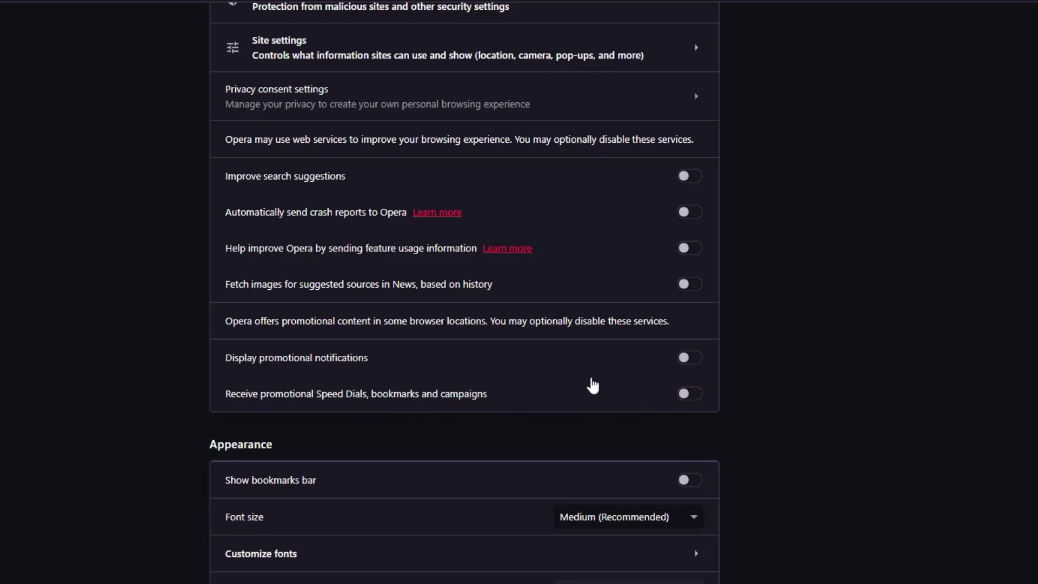
# Turn off Enable battery saver in the Battery saver section of the settings
pyautogui.scroll(-3, 593, 385)
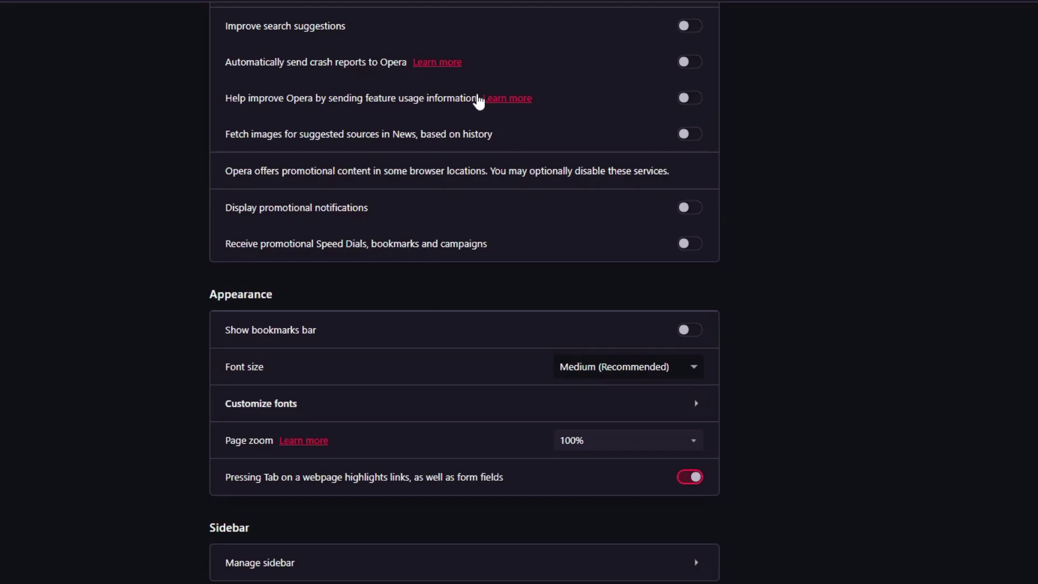
pyautogui.scroll(-6, 441, 212)
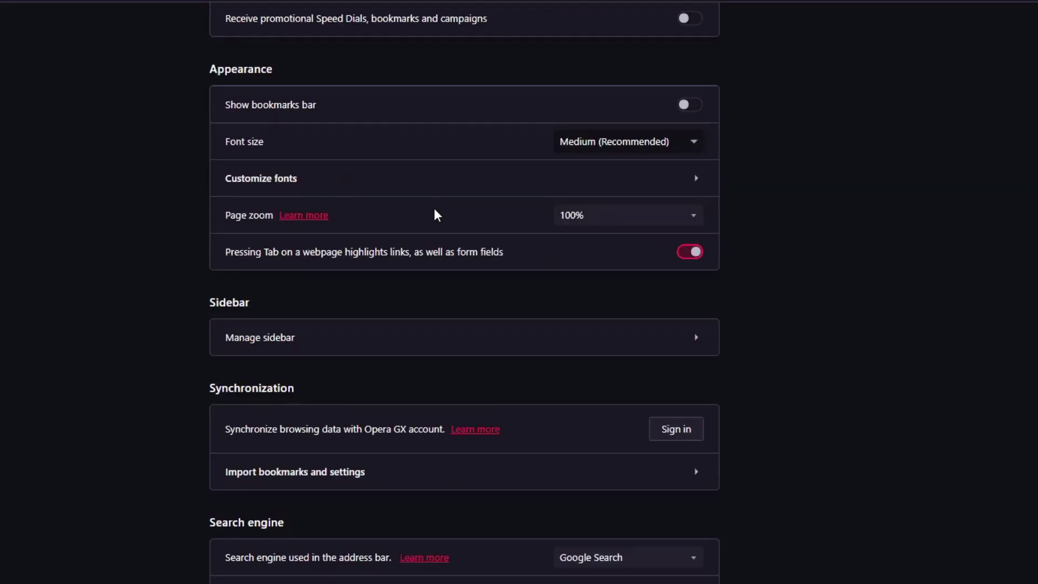
pyautogui.scroll(-6, 431, 216)
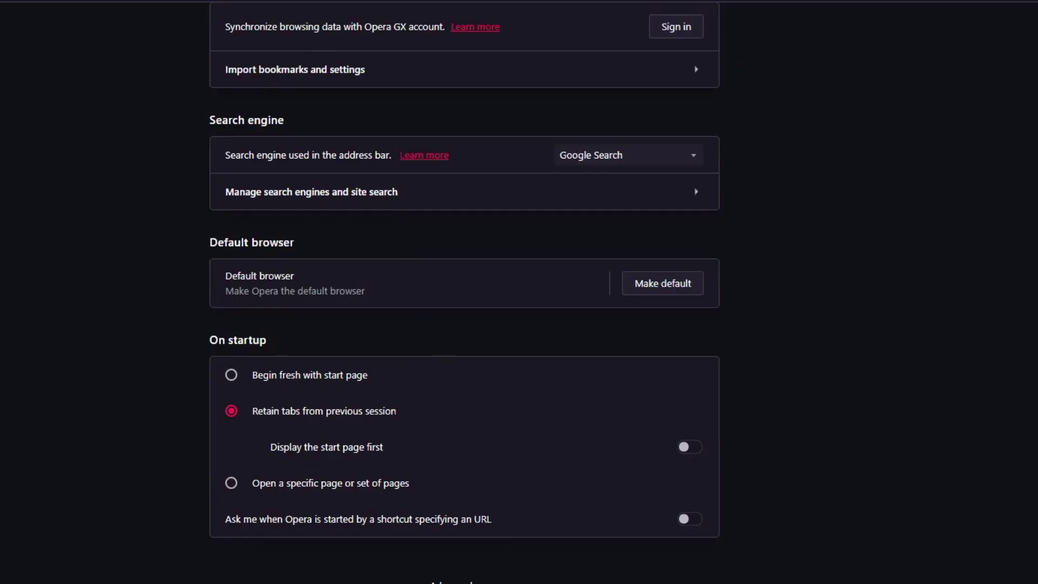
pyautogui.scroll(-20, 466, 519)
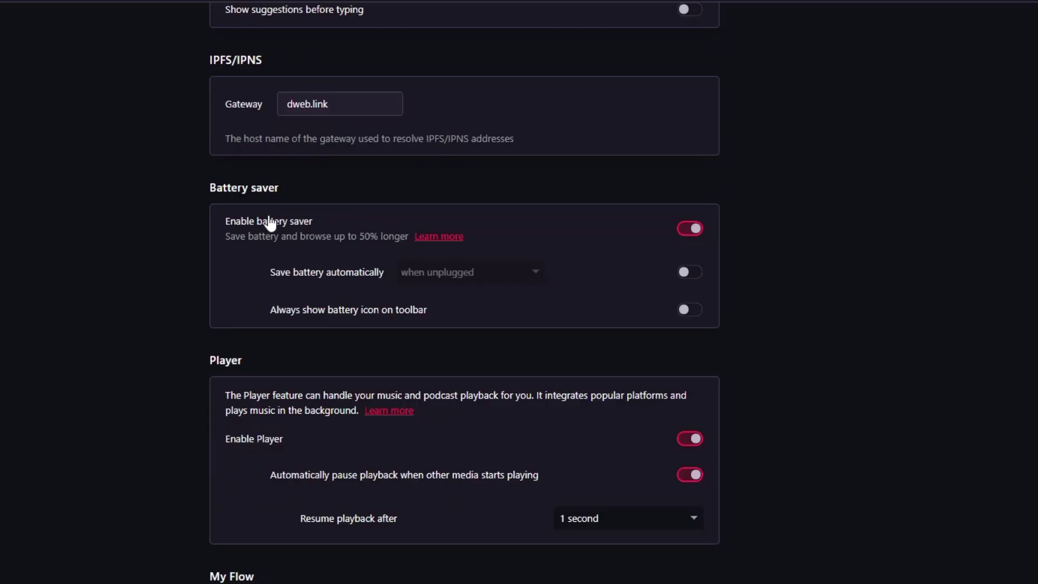
pyautogui.click(691, 229)
# Turn off Use hardware acceleration when available in the System settings
pyautogui.scroll(-7, 591, 261)
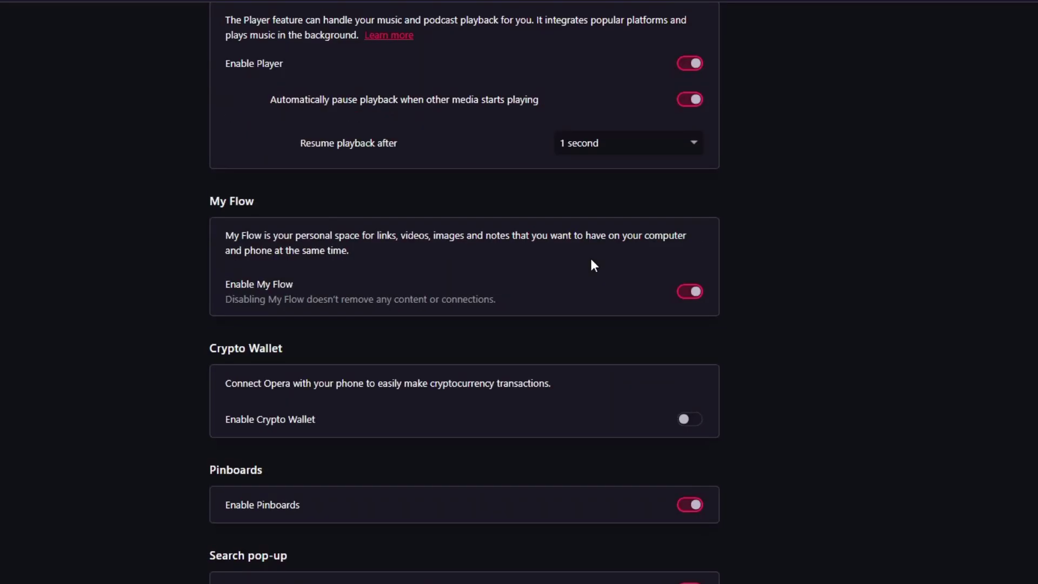
pyautogui.scroll(-15, 593, 265)
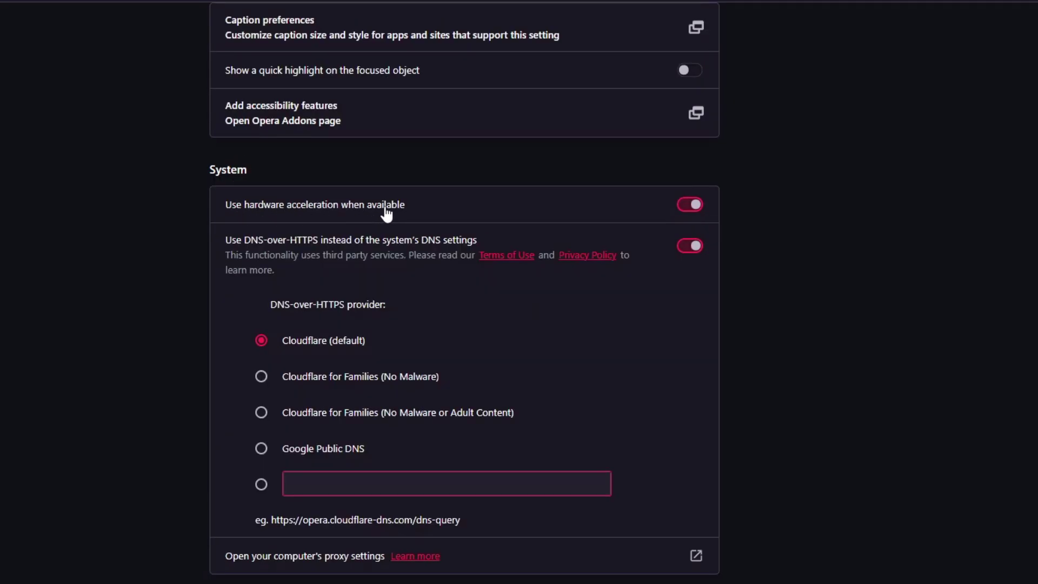
pyautogui.click(697, 211)
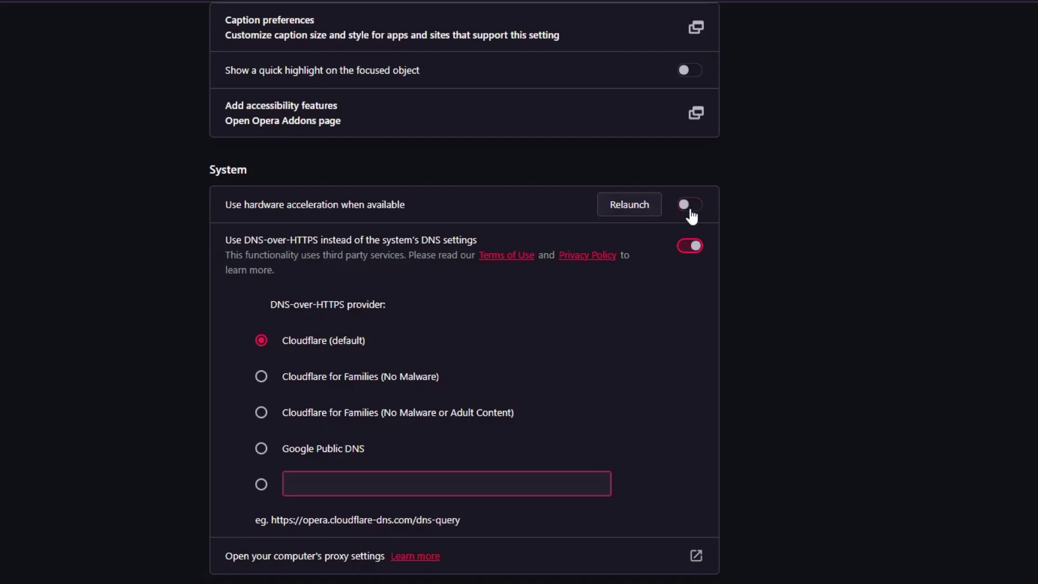
# Ping 1.1.1.1 and 8.8.8.8 in Command Prompt to compare the Cloudflare and Google DNS response times
pyautogui.scroll(-1, 692, 211)
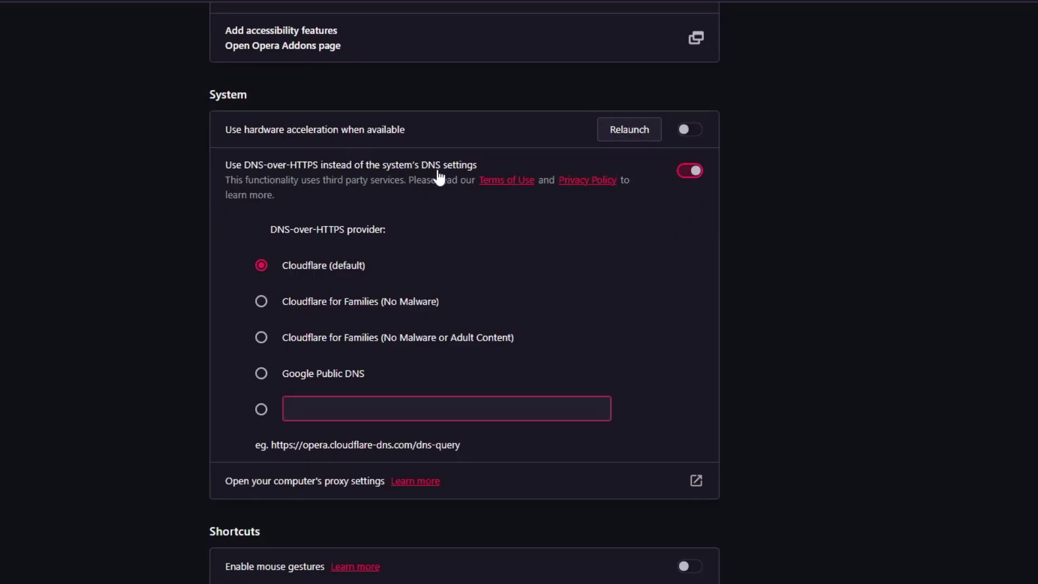
pyautogui.scroll(-1, 454, 176)
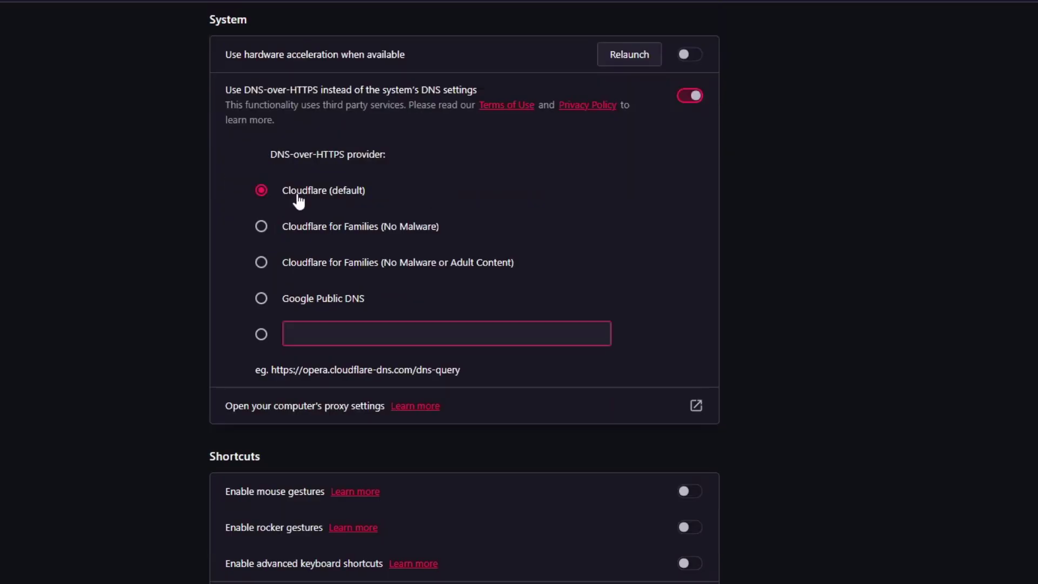
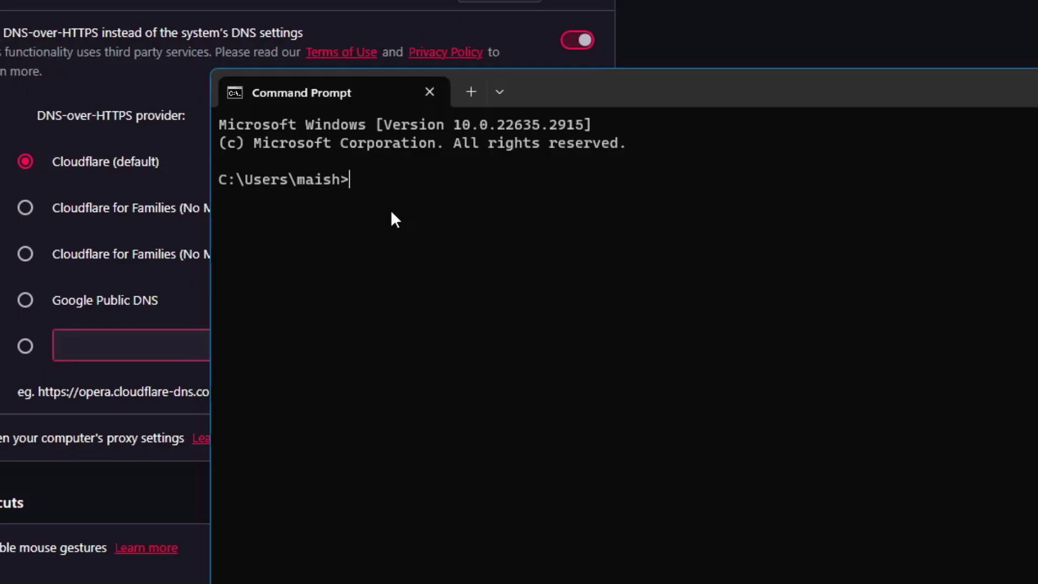
pyautogui.write('ping 1.1.1.1')
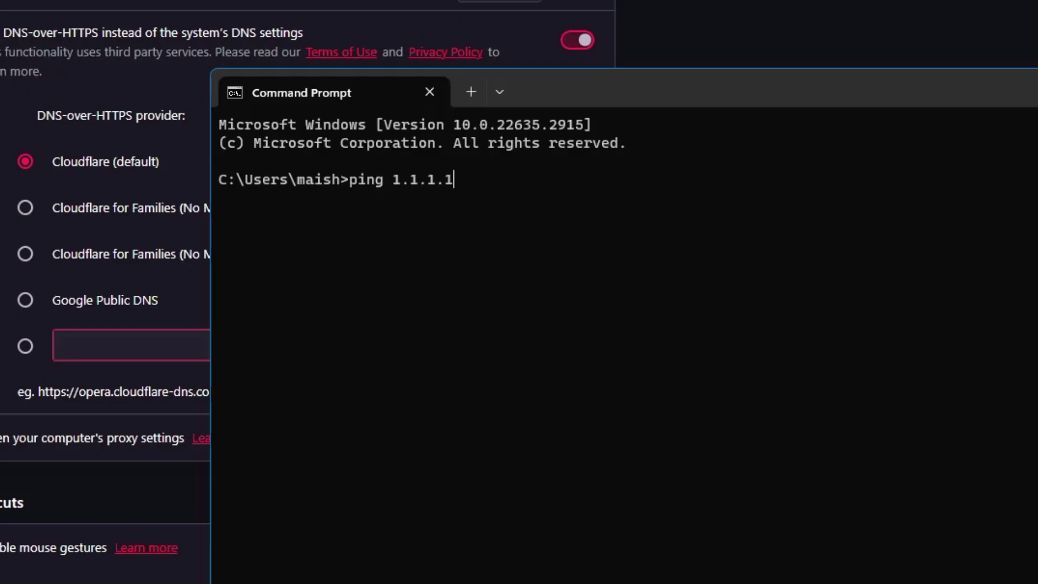
pyautogui.press('Return')
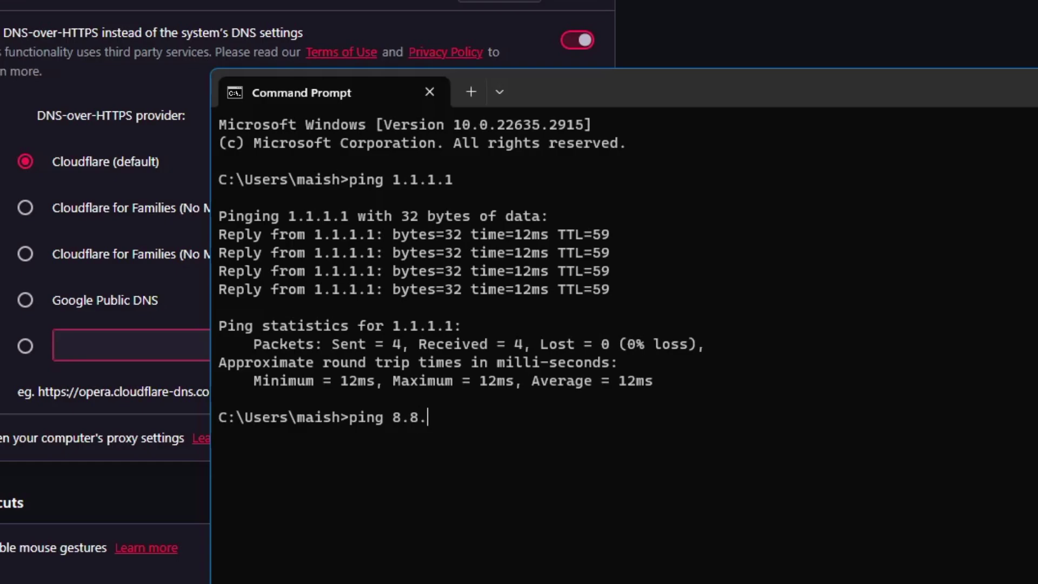
pyautogui.press('Return')
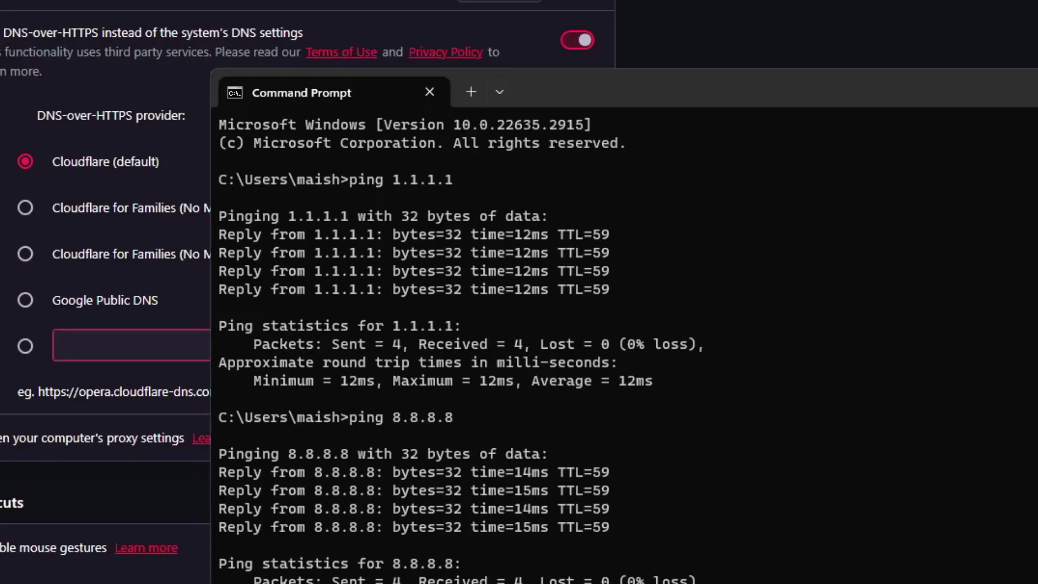
# Back in Opera GX, try Google Public DNS as the DNS-over-HTTPS provider and return to Cloudflare (default)
pyautogui.click(198, 163)
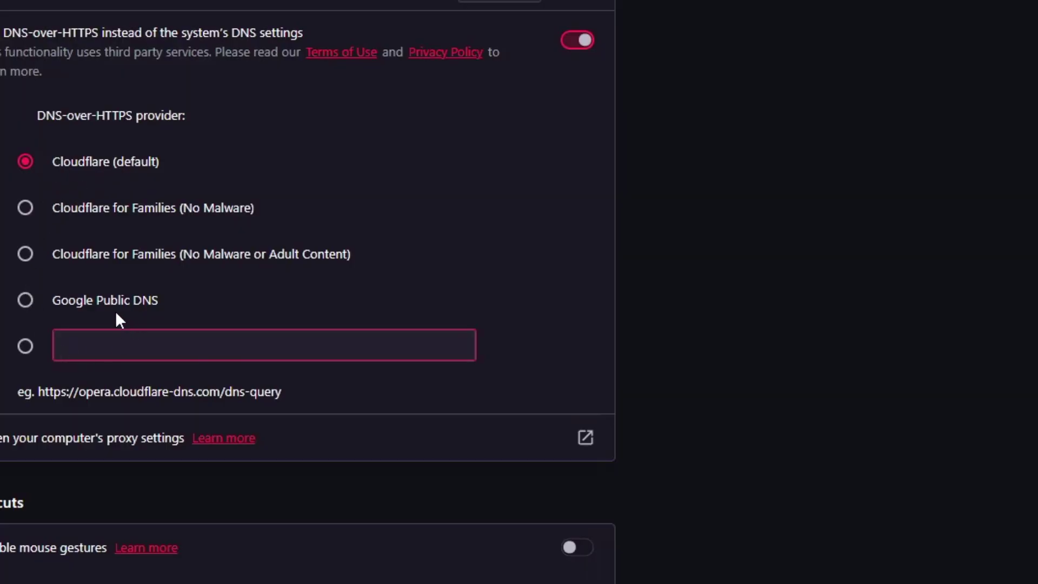
pyautogui.click(76, 302)
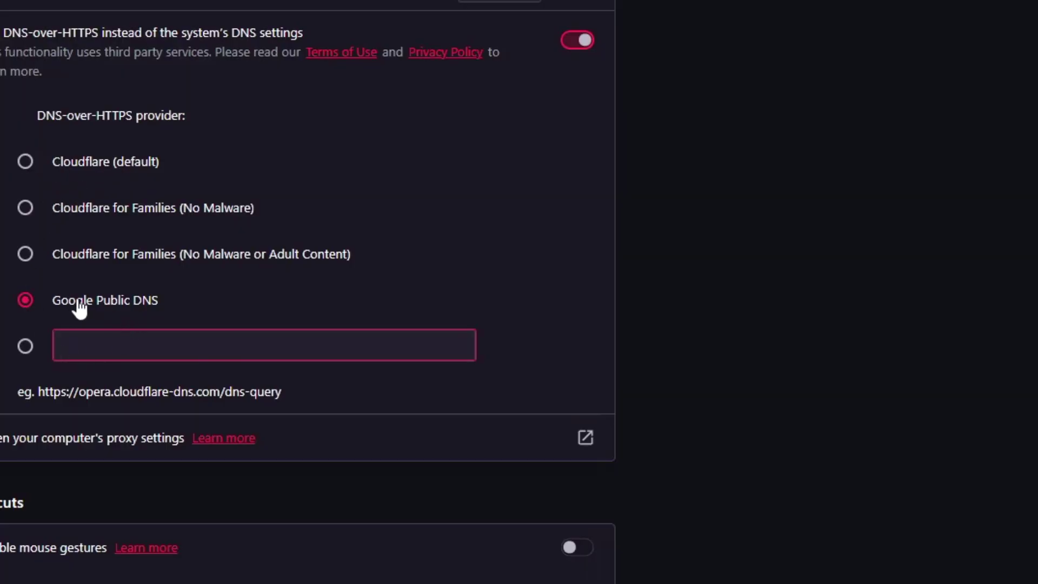
pyautogui.click(25, 162)
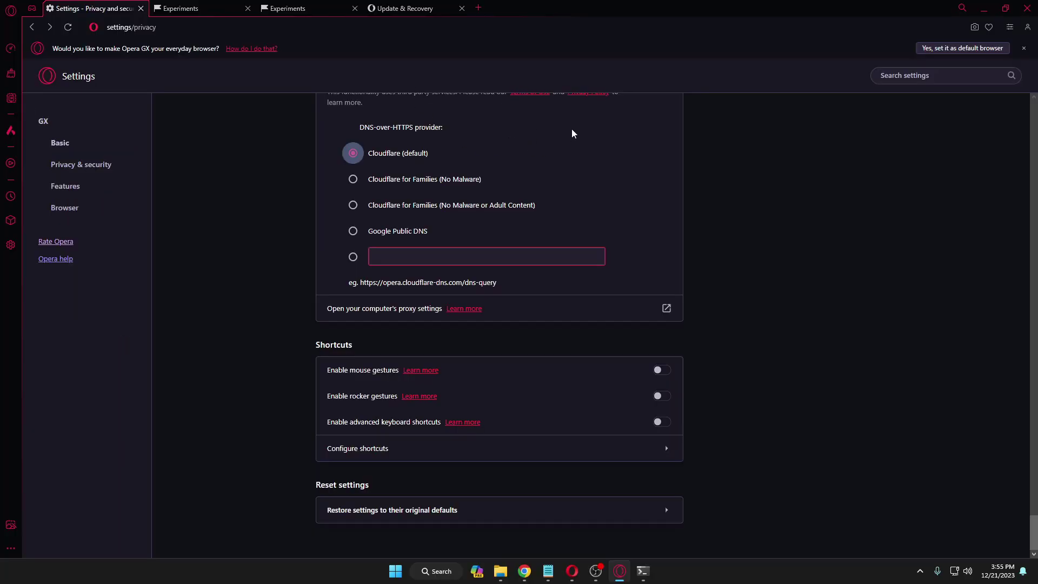
# Close the Opera GX browser with all its open tabs
pyautogui.click(1028, 11)
pyautogui.click(557, 310)
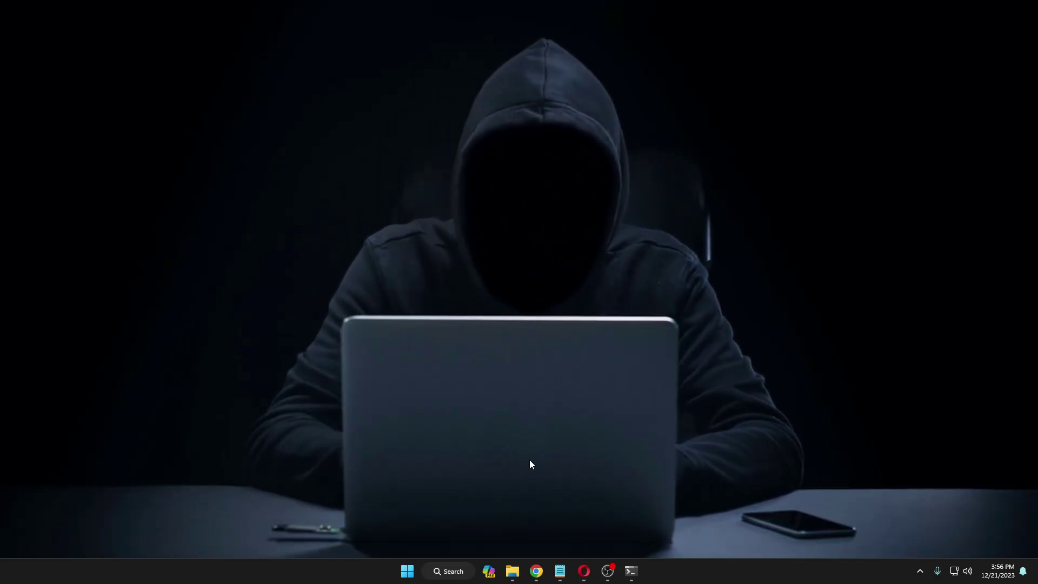
# Open the Windows Graphics settings and start browsing for a desktop app to add to the custom options
pyautogui.click(454, 574)
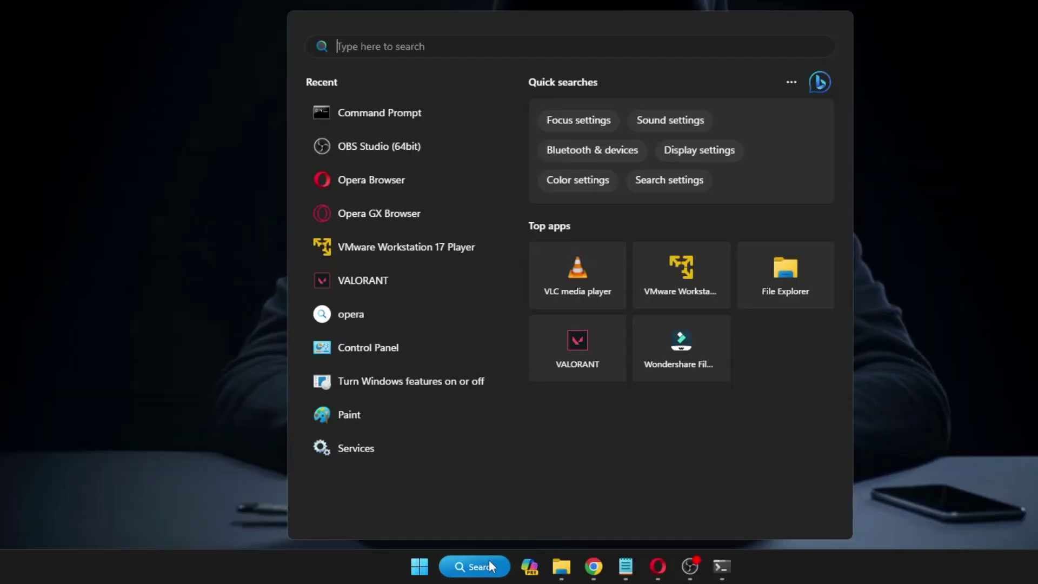
pyautogui.write('graphic')
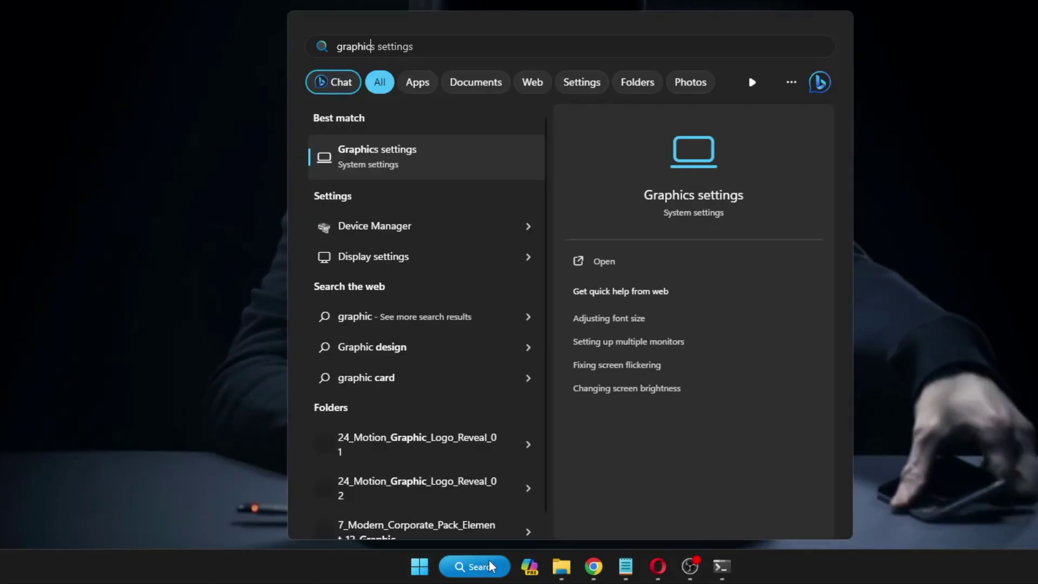
pyautogui.click(444, 156)
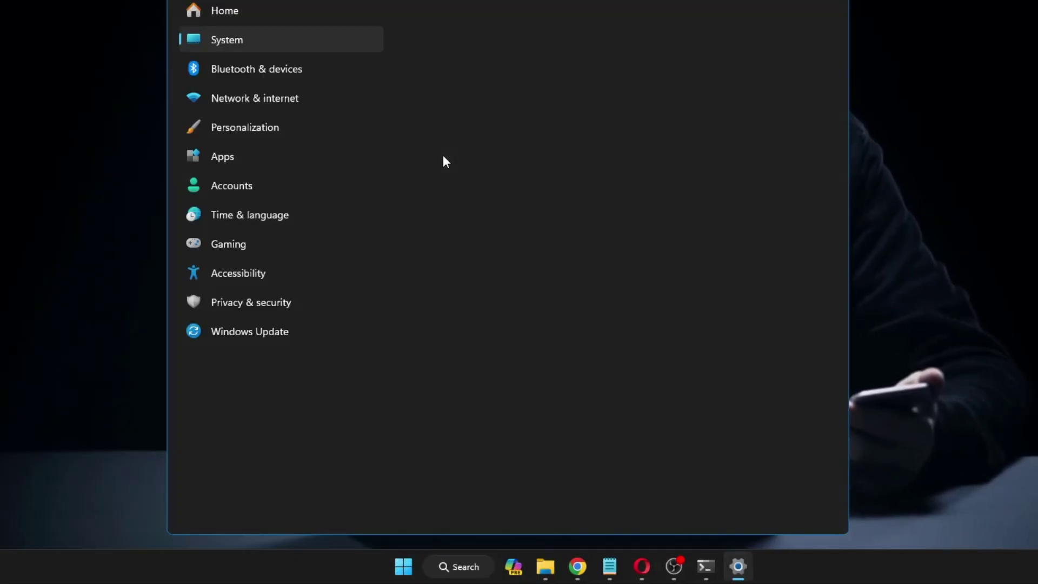
pyautogui.scroll(-7, 470, 244)
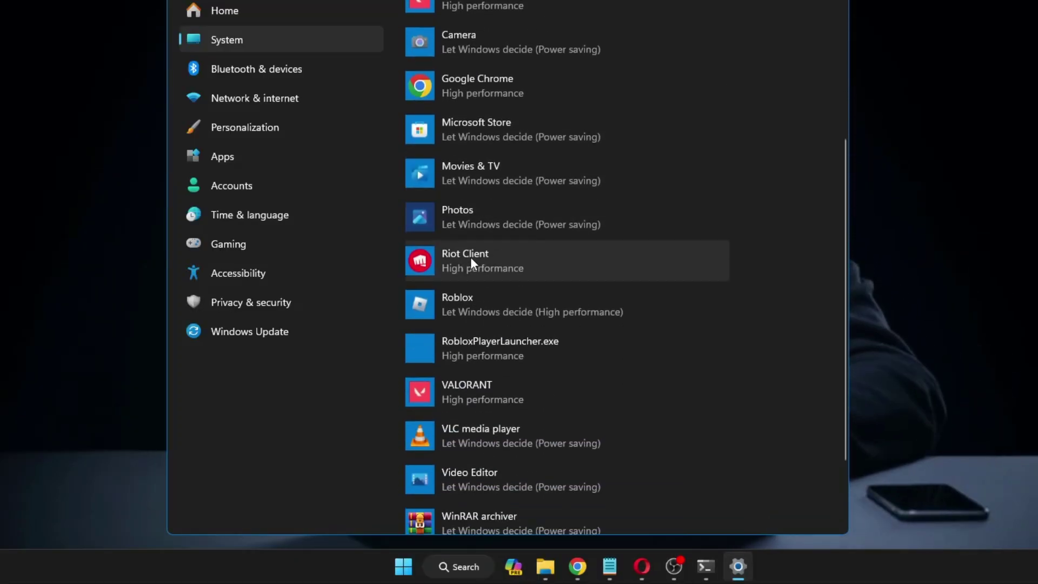
pyautogui.scroll(-2, 470, 259)
pyautogui.scroll(8, 478, 268)
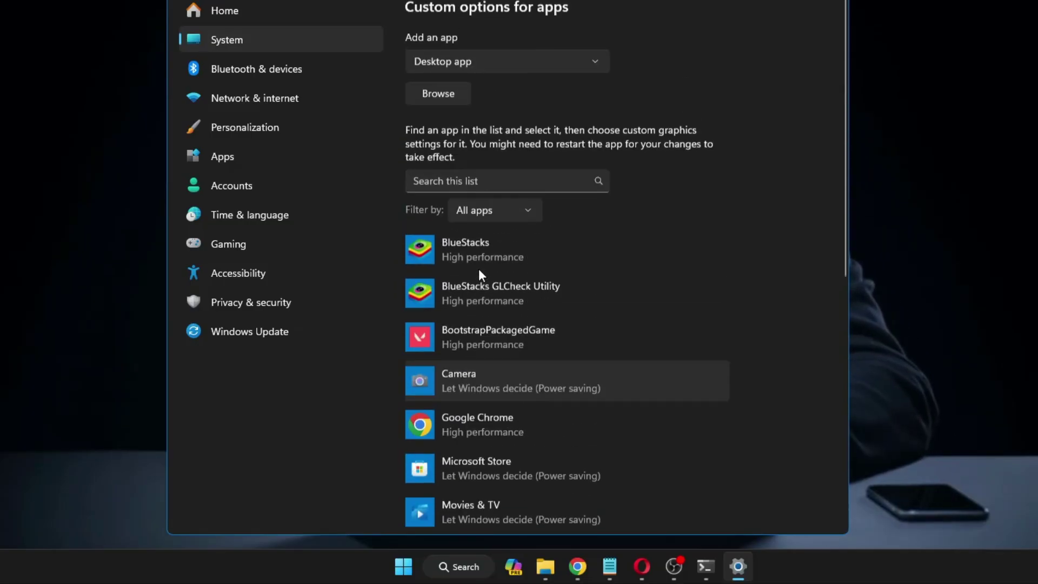
pyautogui.scroll(1, 479, 269)
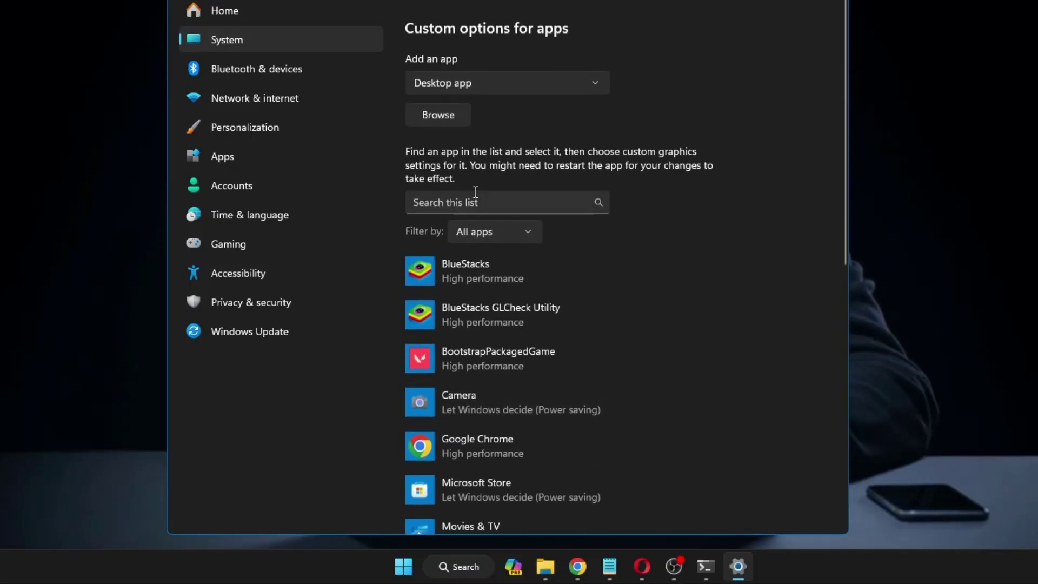
pyautogui.click(447, 116)
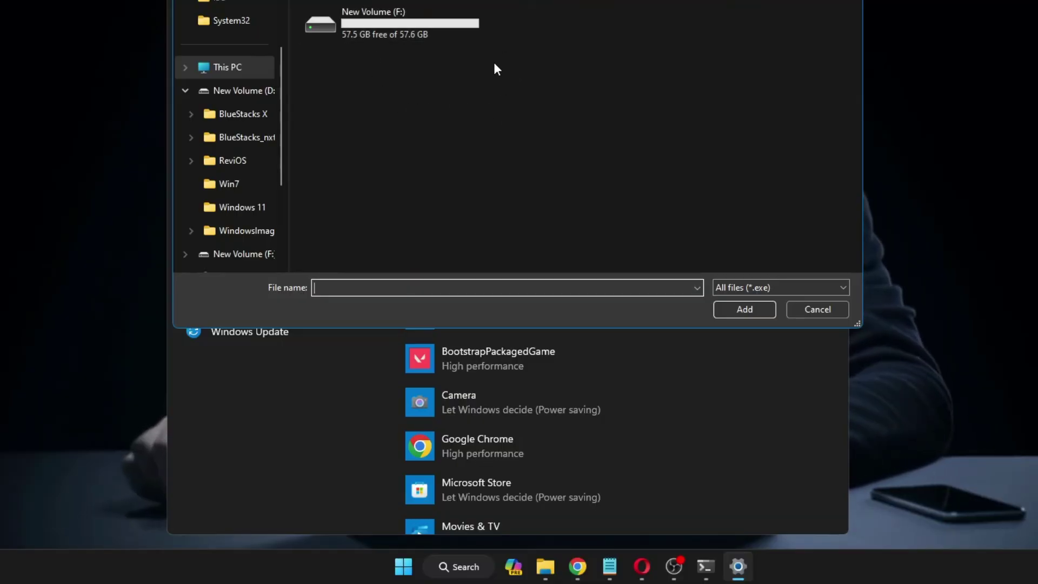
# Find the Opera GX Browser through Windows search and open the installation folder its shortcut points to
pyautogui.click(466, 568)
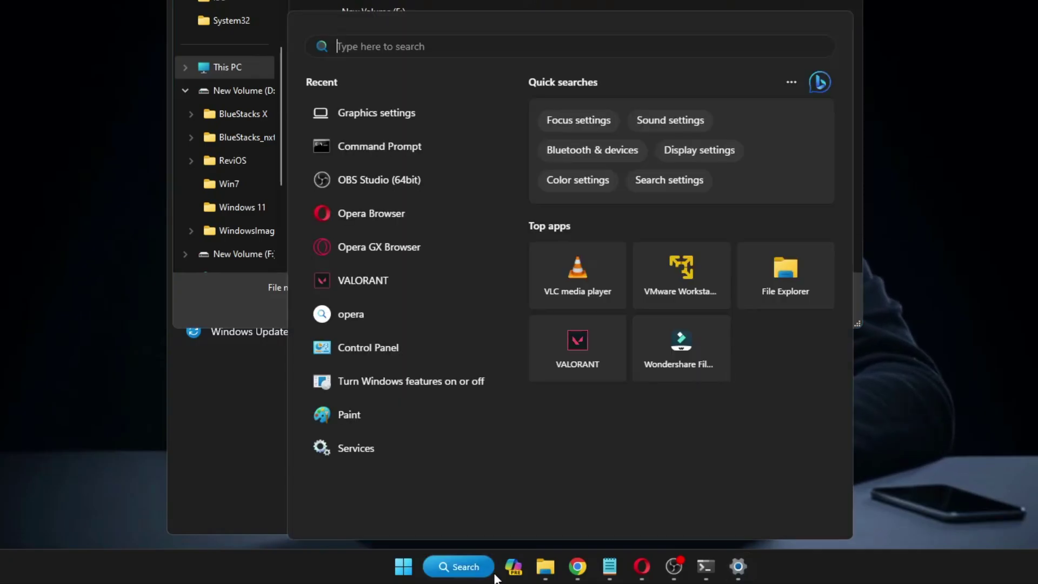
pyautogui.write('opera')
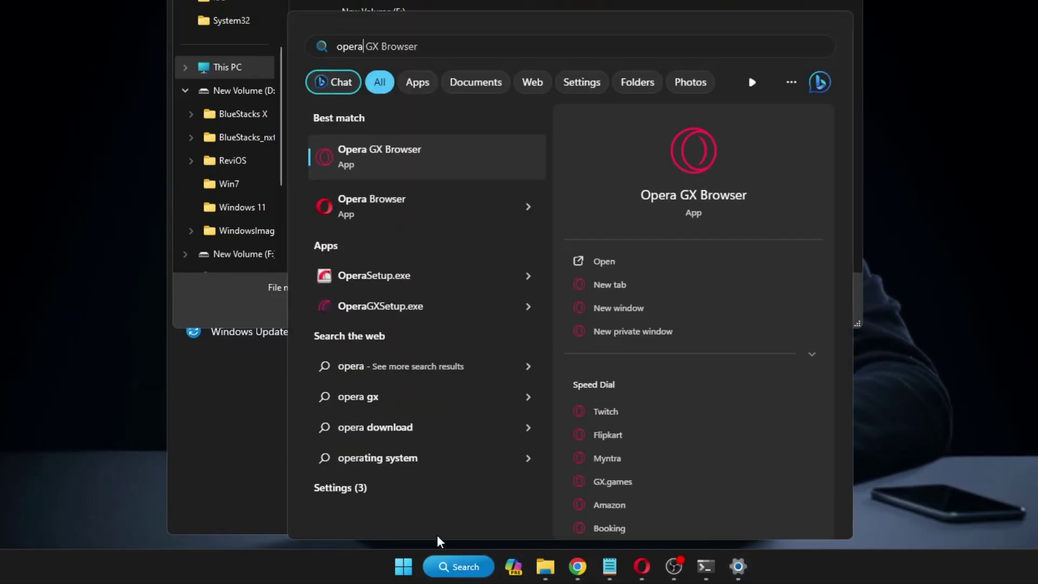
pyautogui.rightClick(386, 163)
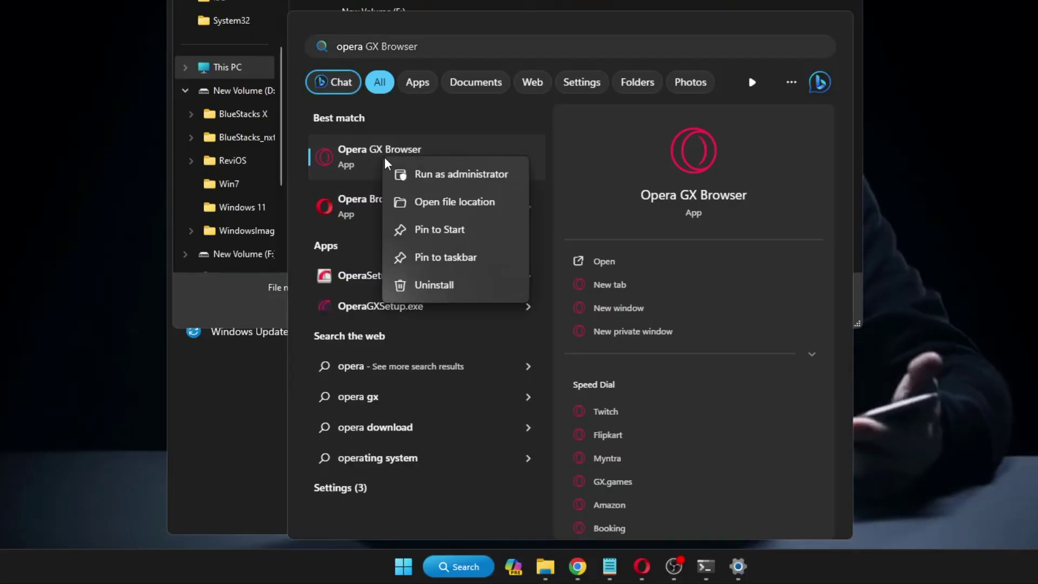
pyautogui.click(441, 202)
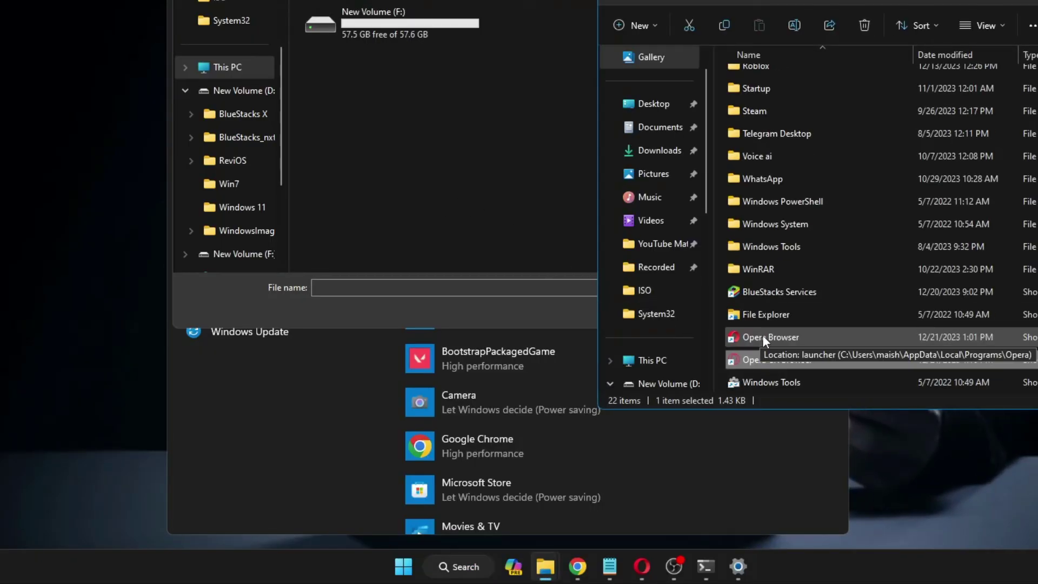
pyautogui.rightClick(770, 360)
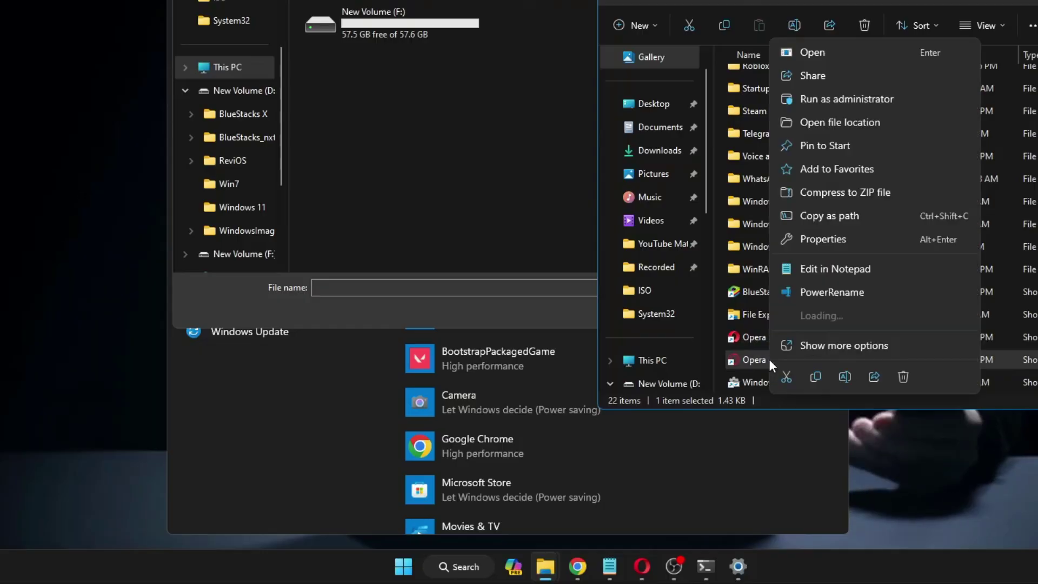
pyautogui.click(830, 128)
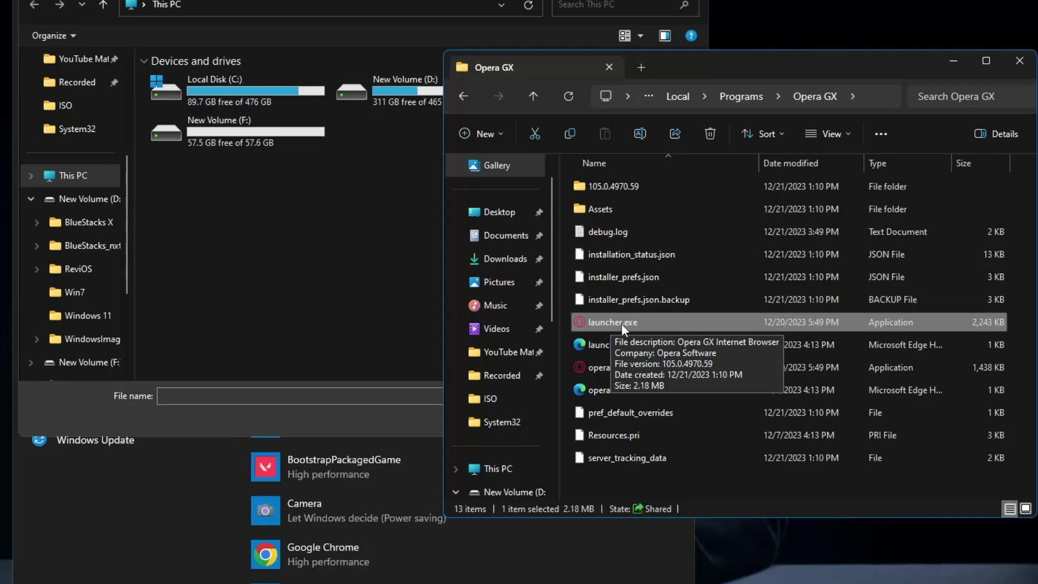
# Copy the Opera GX folder's path in File Explorer and minimize that window
pyautogui.click(866, 99)
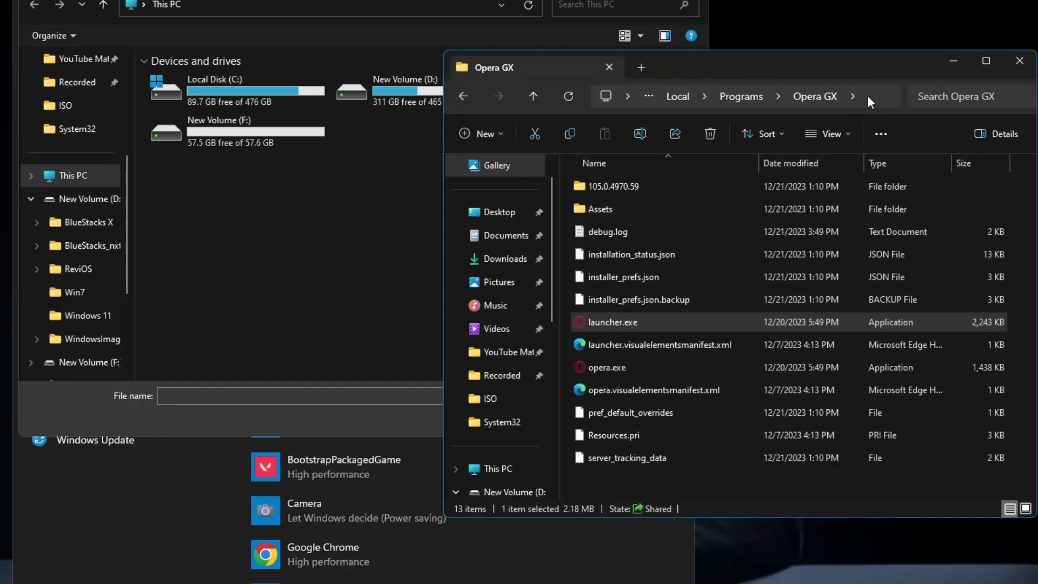
pyautogui.click(865, 94)
pyautogui.rightClick(794, 94)
pyautogui.click(829, 132)
pyautogui.click(948, 61)
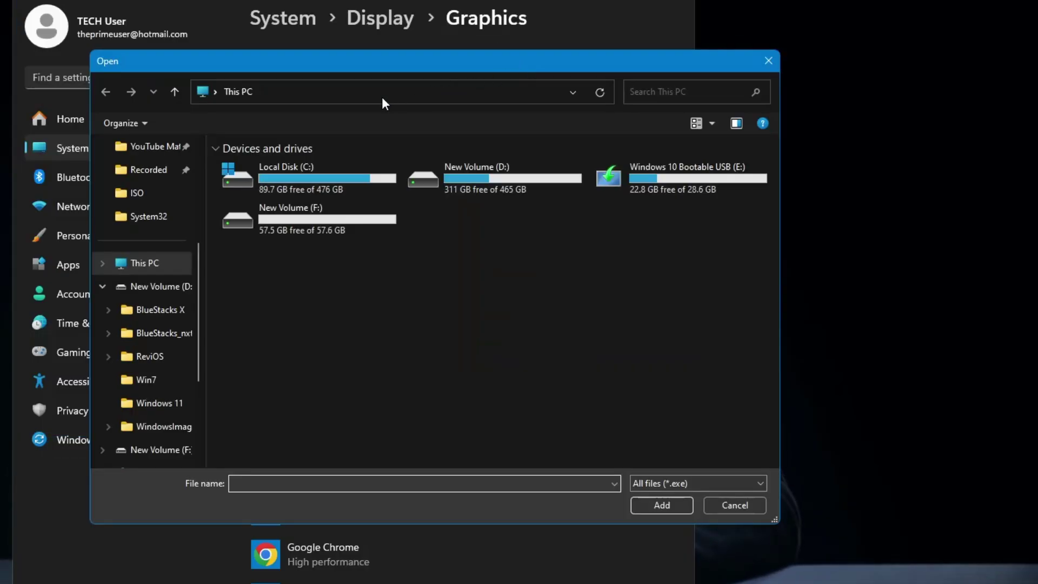
# Go to the copied Opera GX folder path in the Open dialog and add launcher.exe to the graphics app list
pyautogui.click(384, 99)
pyautogui.hotkey('ctrl', 'v')
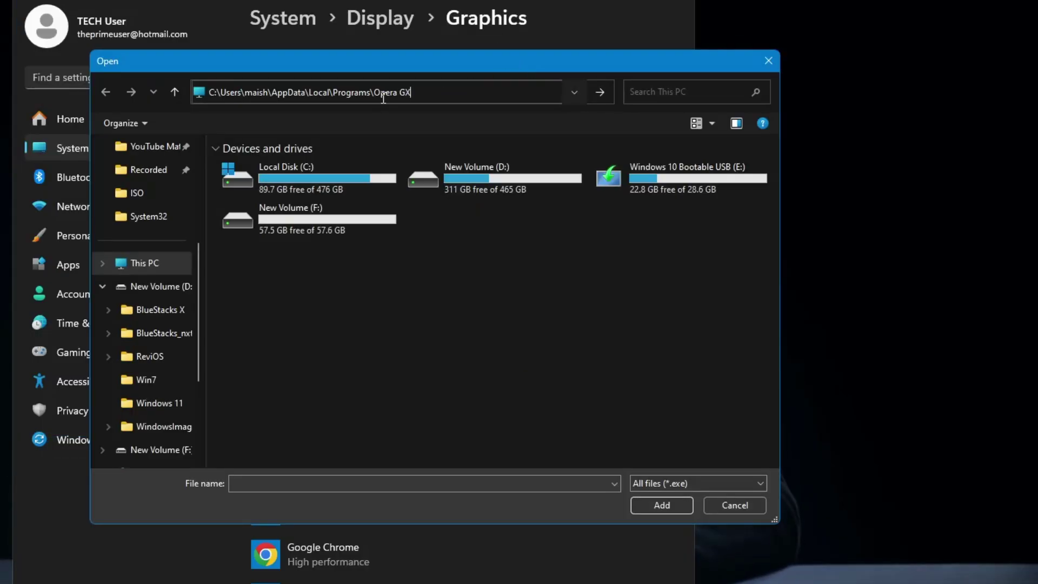
pyautogui.press('Return')
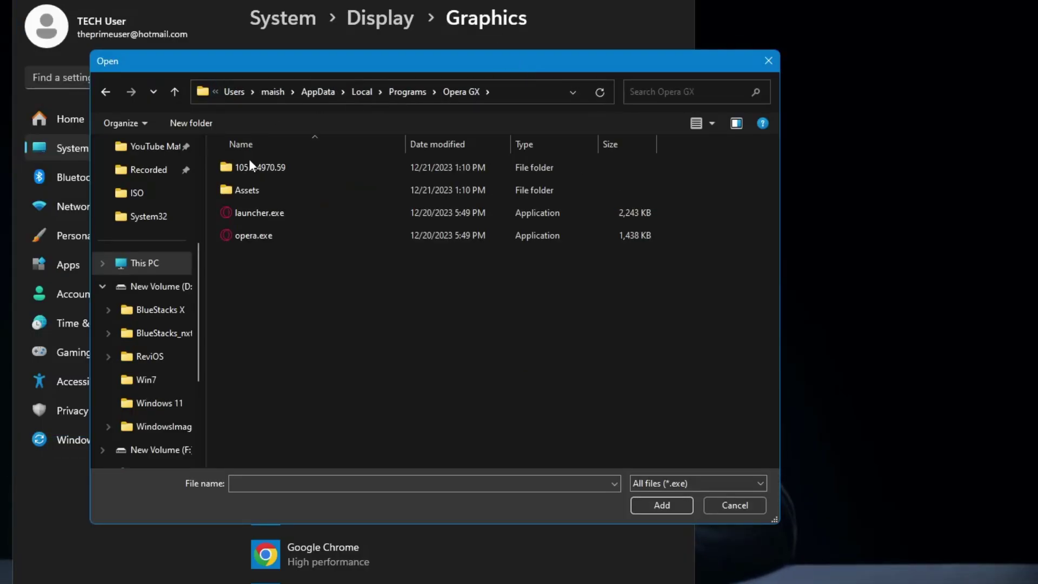
pyautogui.click(263, 217)
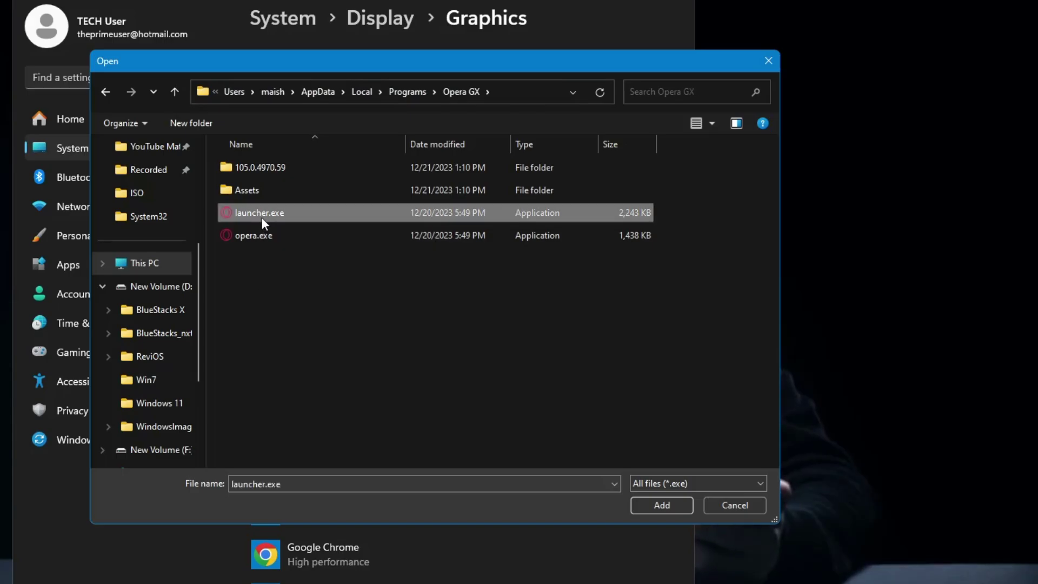
pyautogui.click(661, 505)
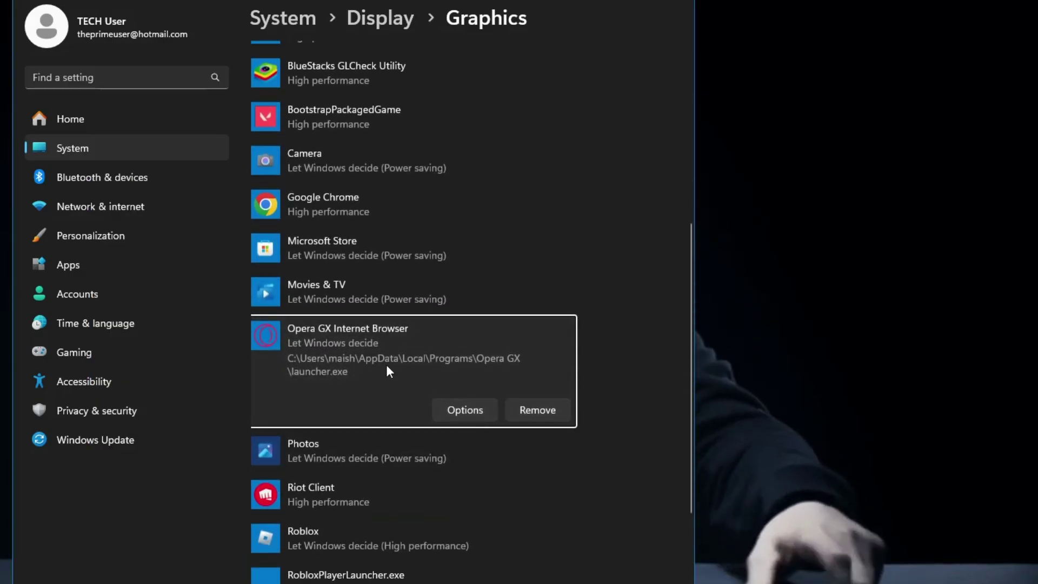
# Set the graphics preference of Opera GX Internet Browser to High performance, save it, and close Settings
pyautogui.click(468, 407)
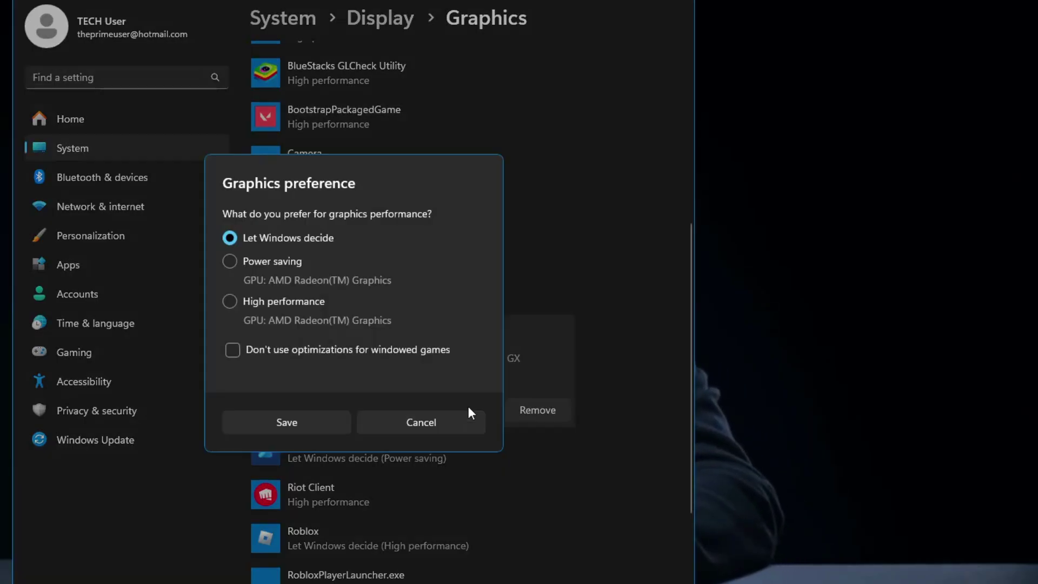
pyautogui.click(224, 297)
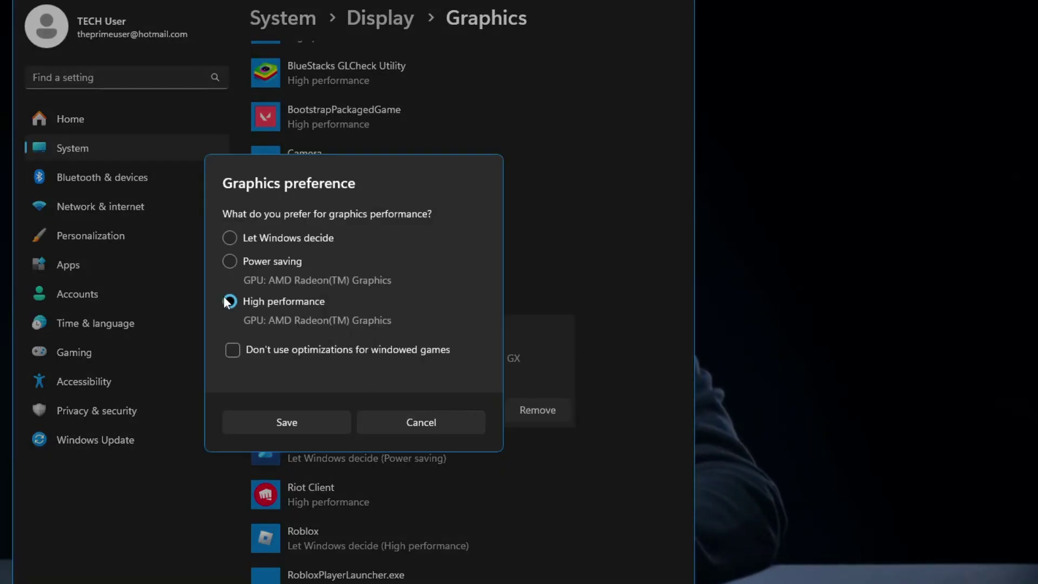
pyautogui.click(289, 423)
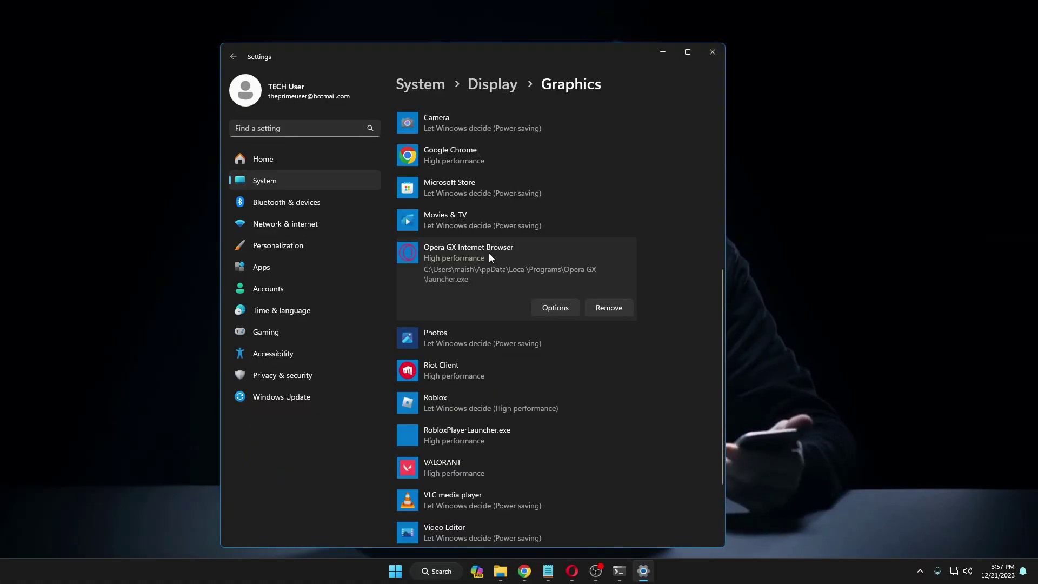
pyautogui.click(712, 54)
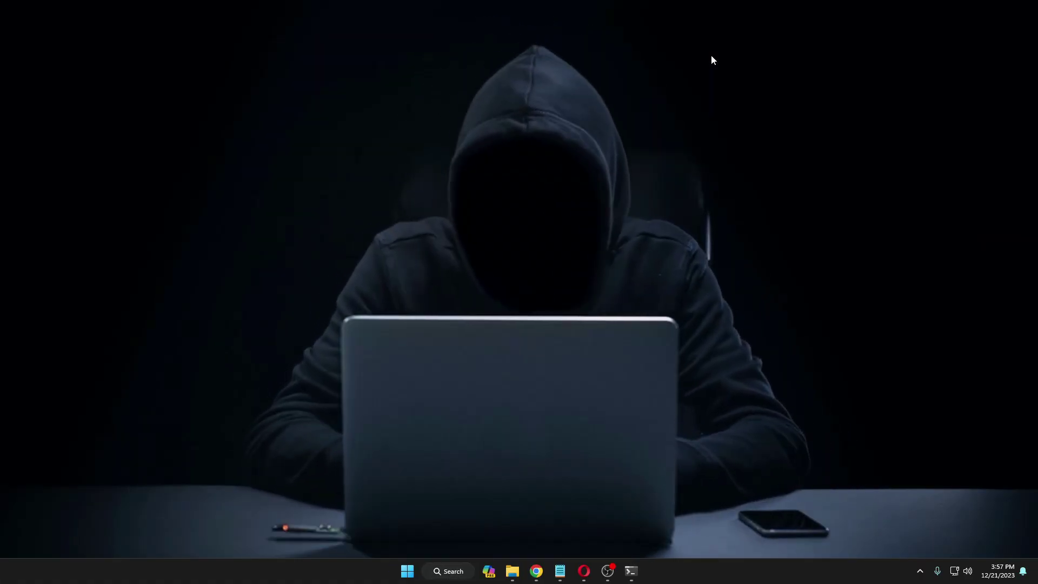